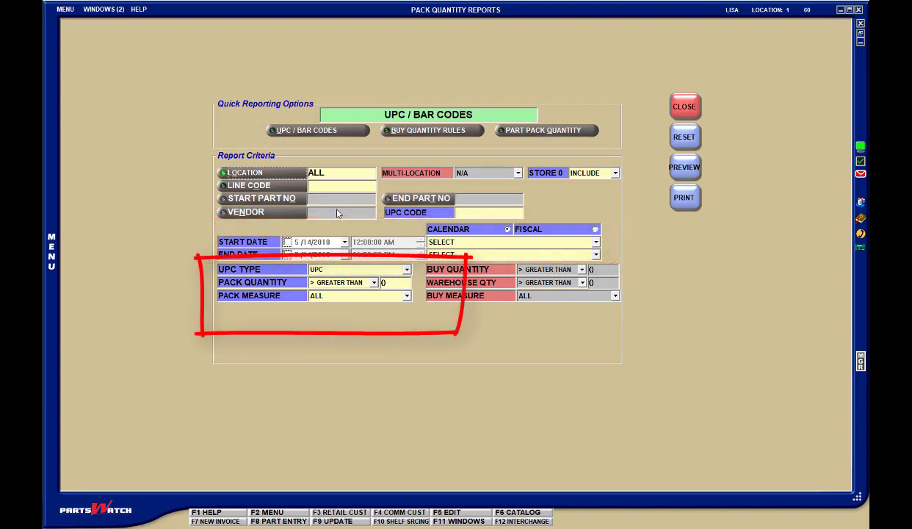
Step: Examine the available options for UPC type, pack quantity comparison, pack measure and Store 0 in the report criteria
{"action": "left_click", "coordinate": [407, 269]}
{"action": "left_click", "coordinate": [407, 270]}
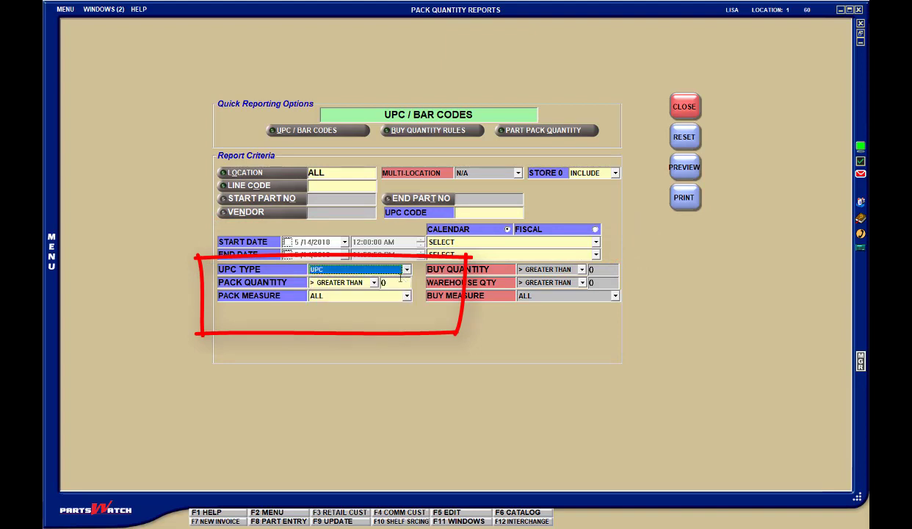
{"action": "left_click", "coordinate": [375, 283]}
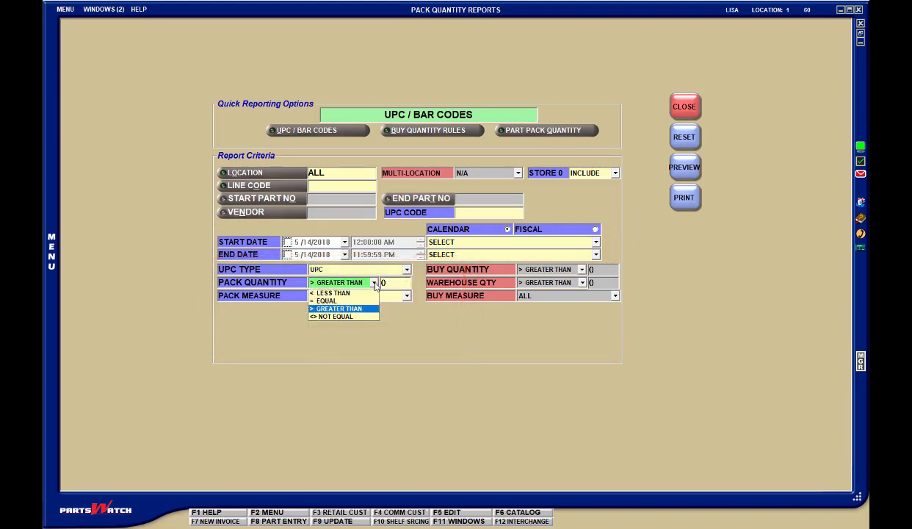
{"action": "left_click", "coordinate": [375, 284]}
{"action": "left_click", "coordinate": [407, 296]}
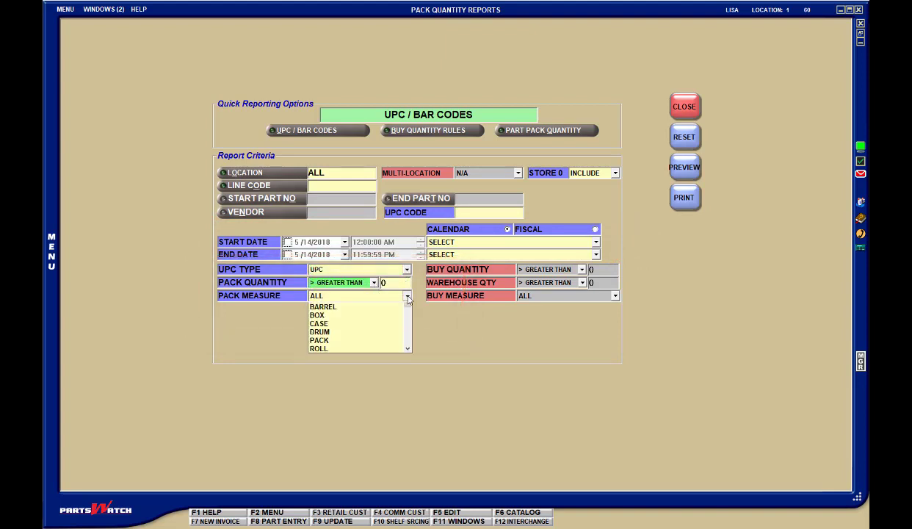
{"action": "left_click", "coordinate": [408, 296]}
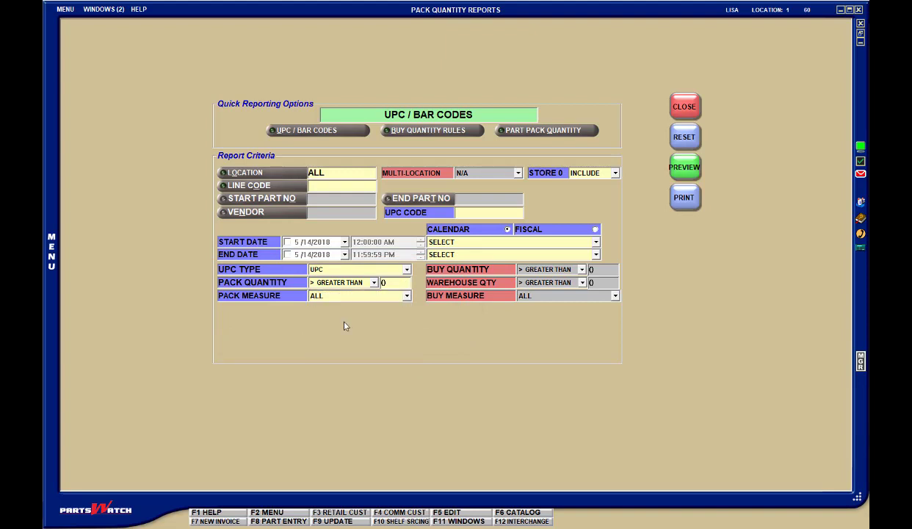
{"action": "left_click", "coordinate": [616, 174]}
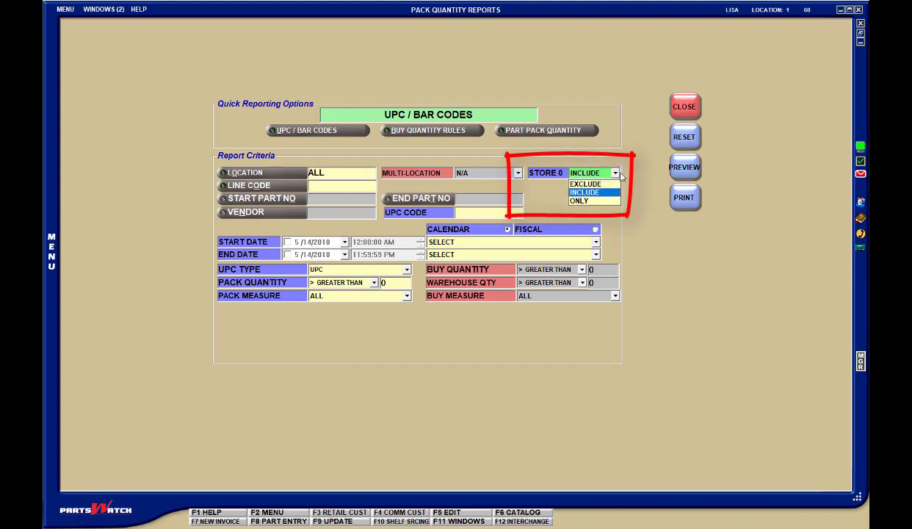
{"action": "left_click", "coordinate": [619, 174]}
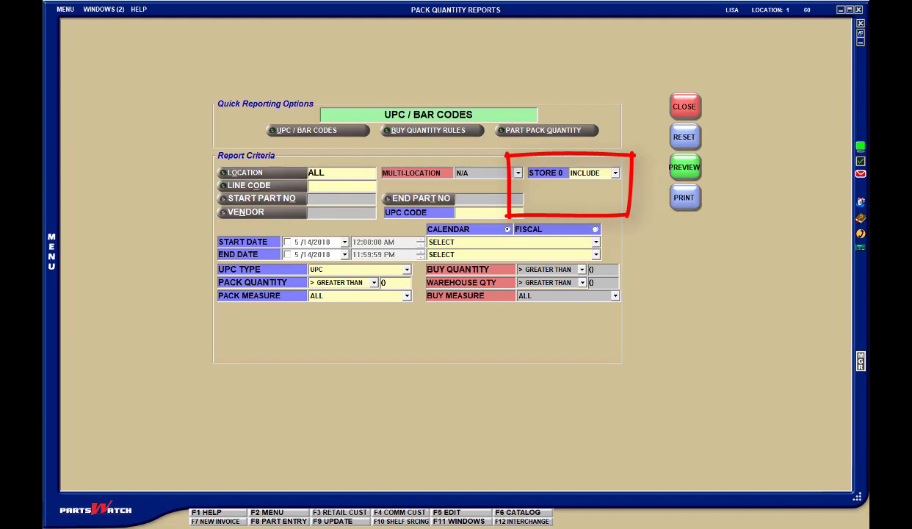
Step: Open the UPC Setup screen for inventory parts, and preview the UPC / Bar Codes report for all locations with Store 0 included
{"action": "left_click", "coordinate": [65, 9]}
{"action": "mouse_move", "coordinate": [125, 39]}
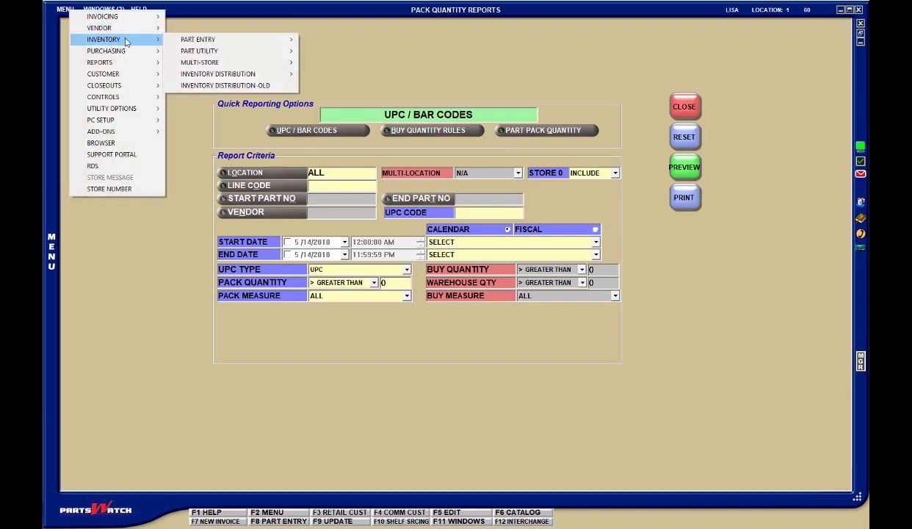
{"action": "mouse_move", "coordinate": [261, 38]}
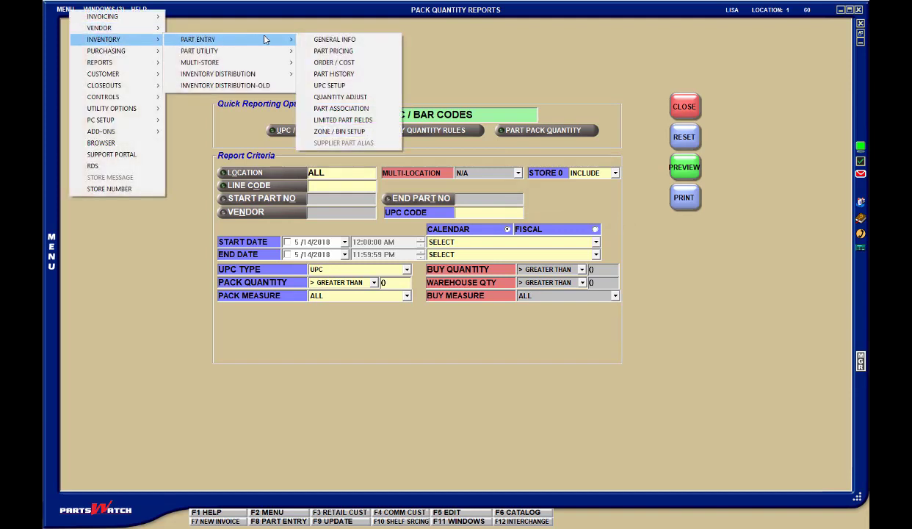
{"action": "left_click", "coordinate": [340, 85]}
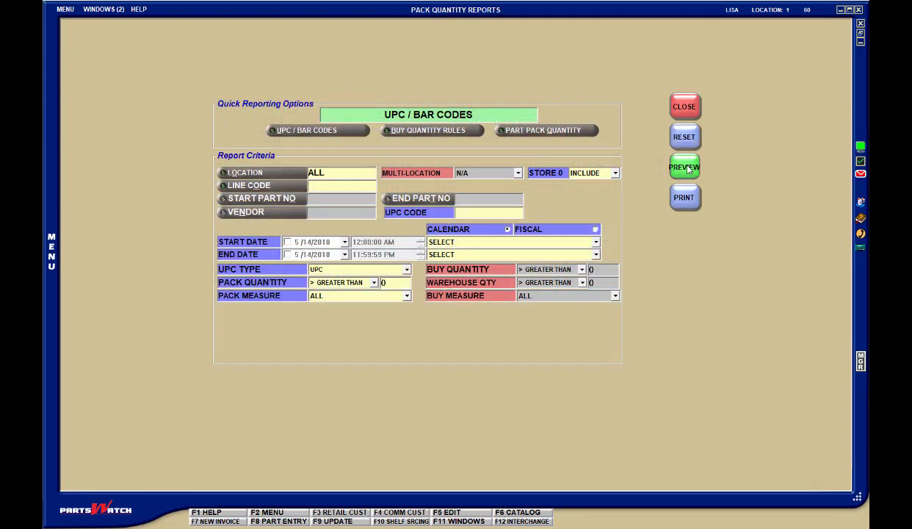
{"action": "left_click", "coordinate": [686, 169]}
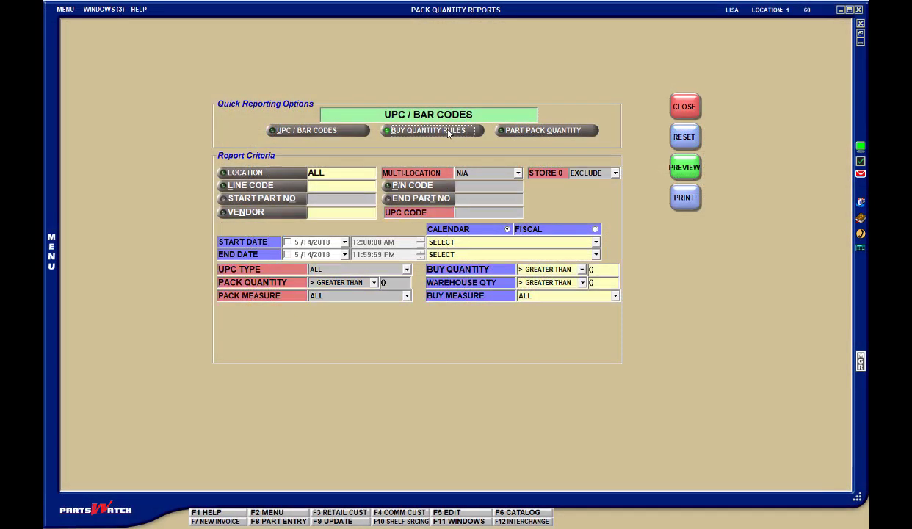
Step: Switch to the Buy Quantity Rules report, choose the greater-than comparison for buy quantity, and show the warehouse quantity comparisons
{"action": "left_click", "coordinate": [448, 133]}
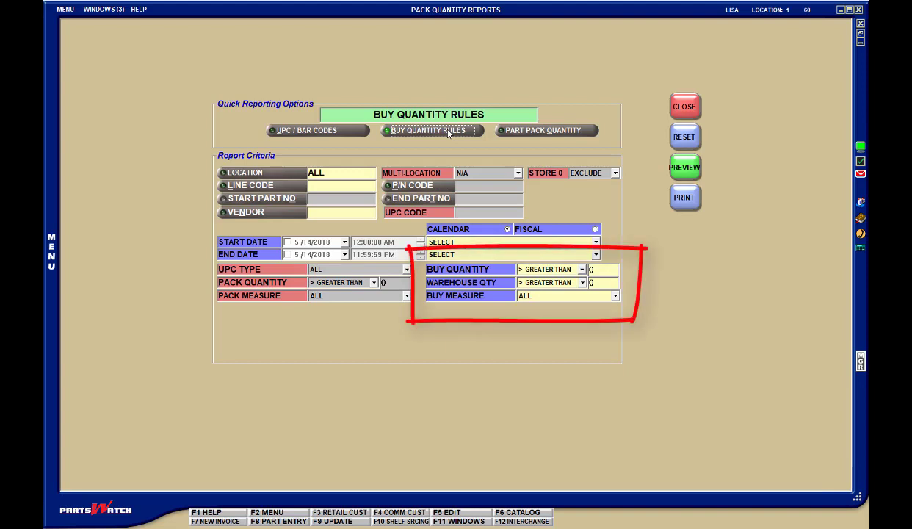
{"action": "left_click", "coordinate": [589, 271]}
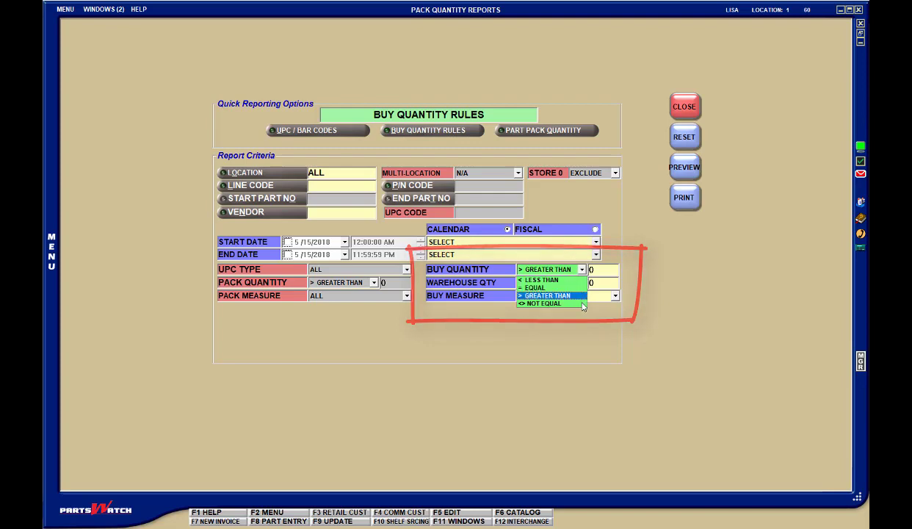
{"action": "left_click", "coordinate": [551, 295]}
{"action": "left_click", "coordinate": [582, 282]}
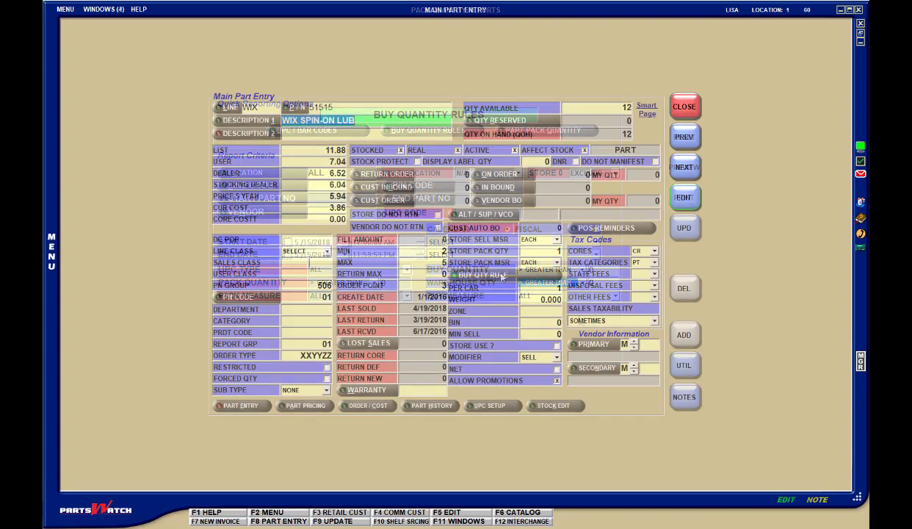
Step: View the Buy Quantity Rule of WIX part 51515, and close the rule and the part entry
{"action": "left_click", "coordinate": [502, 276]}
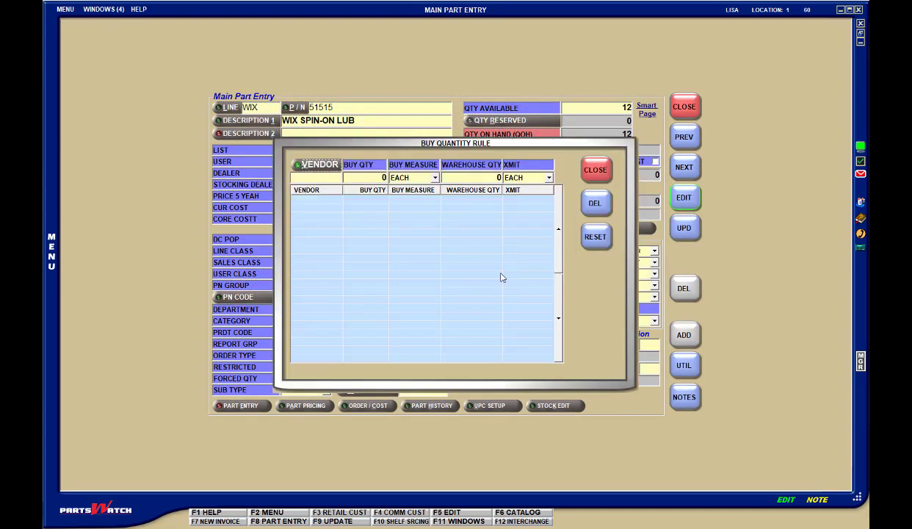
{"action": "left_click", "coordinate": [596, 171]}
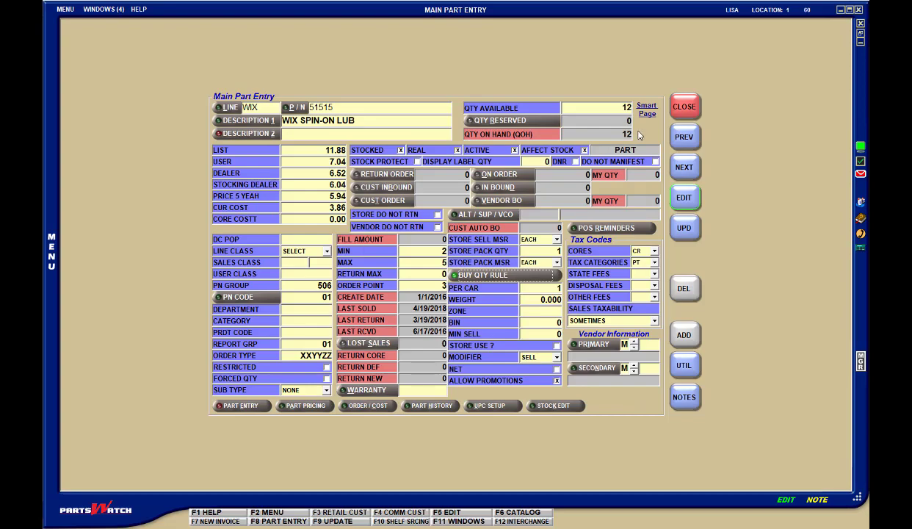
{"action": "left_click", "coordinate": [684, 107]}
Step: Preview the Buy Quantity Rules report for all locations, close it, and preview the Part Pack Quantities report
{"action": "left_click", "coordinate": [688, 169]}
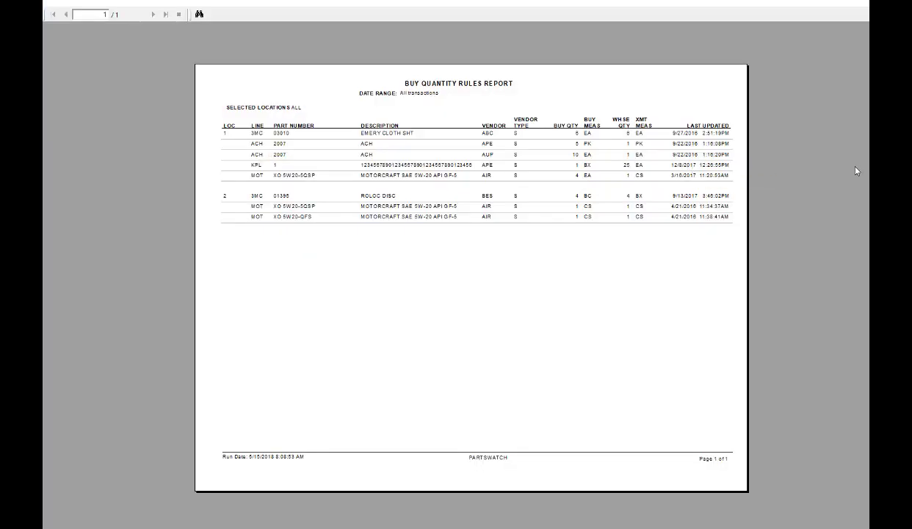
{"action": "key", "text": "Escape"}
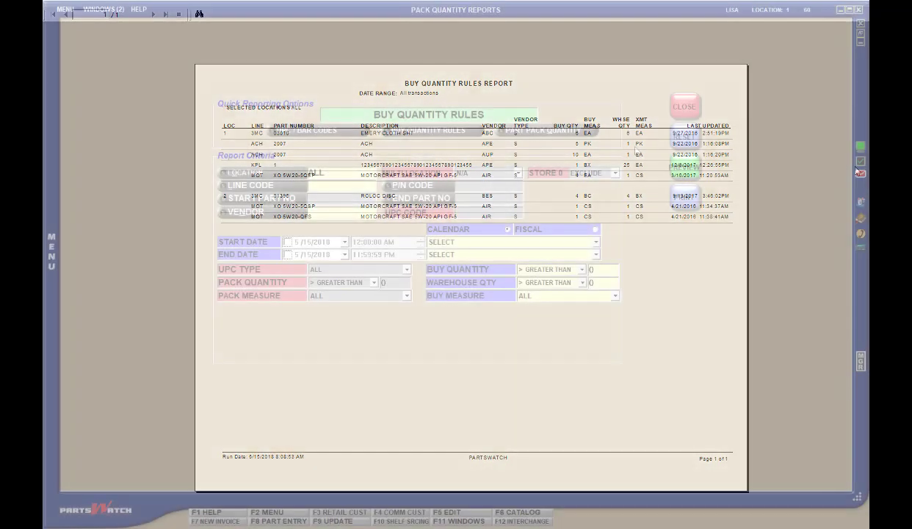
{"action": "left_click", "coordinate": [537, 132]}
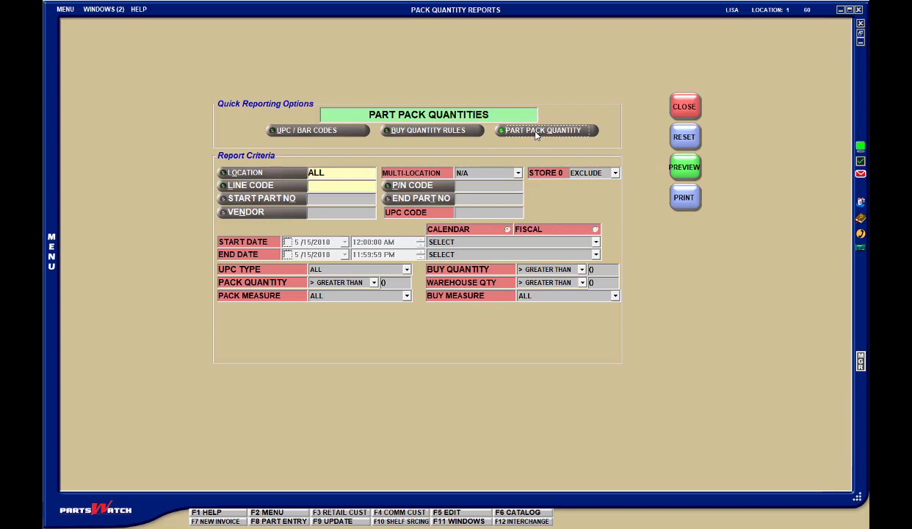
{"action": "left_click", "coordinate": [682, 167]}
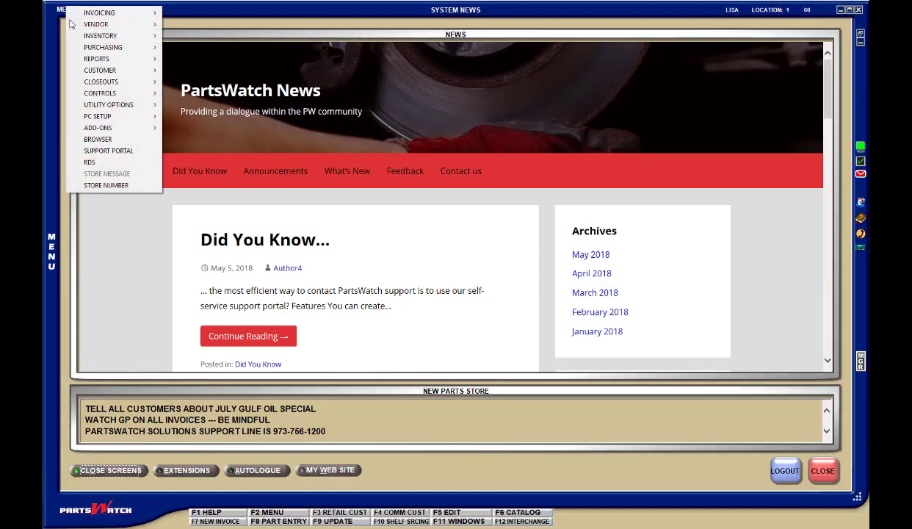
Step: Open Part Association Setup from the inventory part entry functions and set the new association's type to Superceded
{"action": "mouse_move", "coordinate": [149, 36]}
{"action": "mouse_move", "coordinate": [199, 40]}
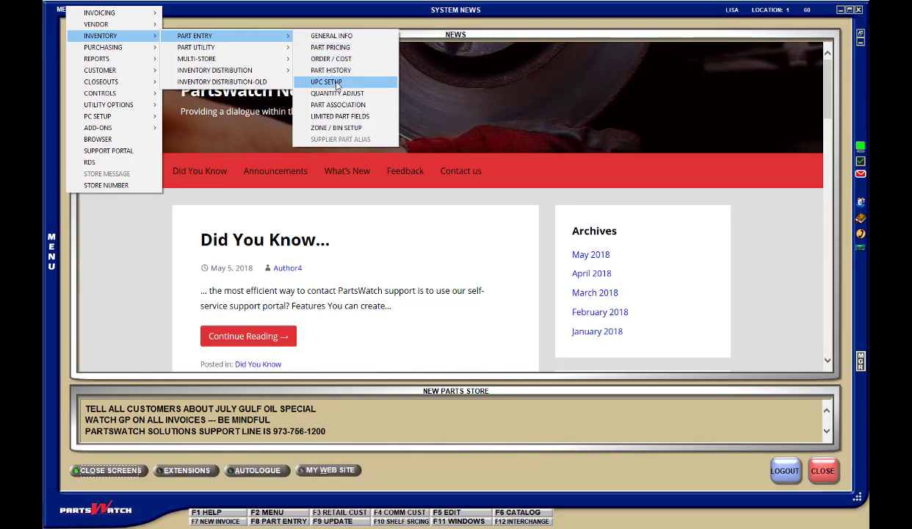
{"action": "left_click", "coordinate": [348, 105]}
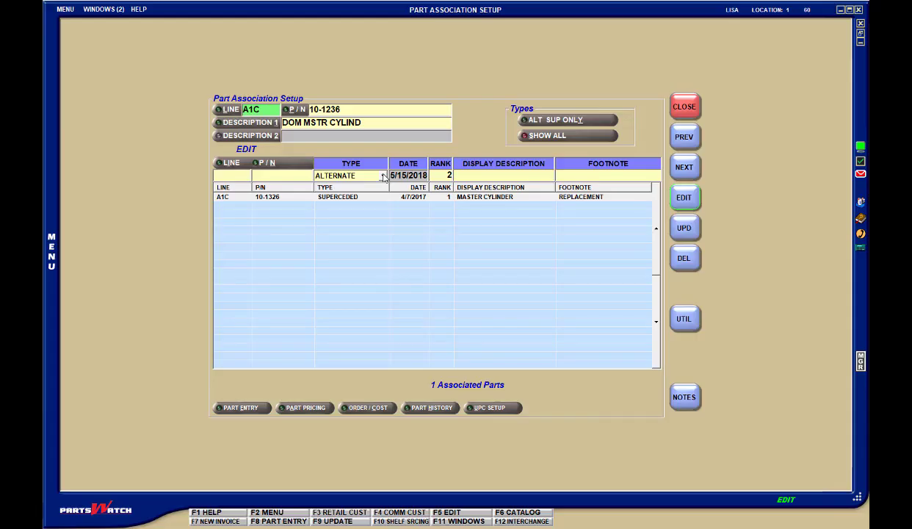
{"action": "left_click", "coordinate": [382, 176]}
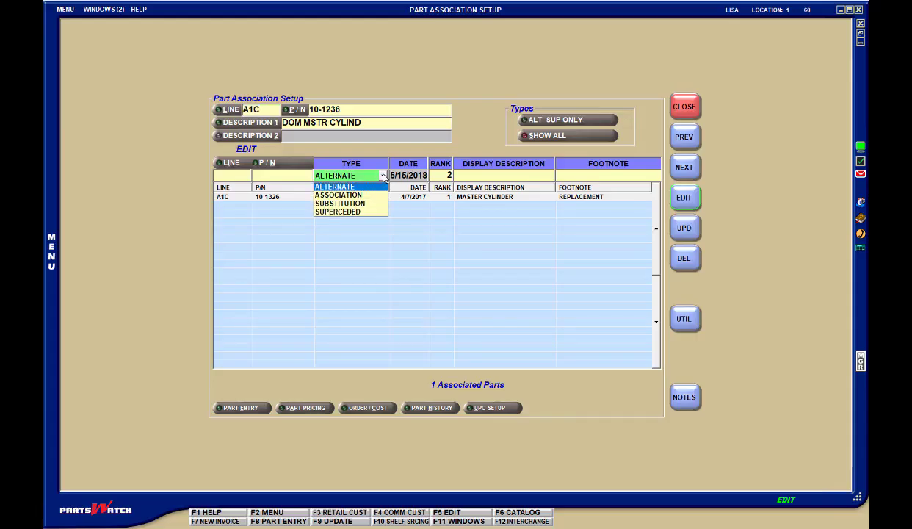
{"action": "left_click", "coordinate": [377, 212]}
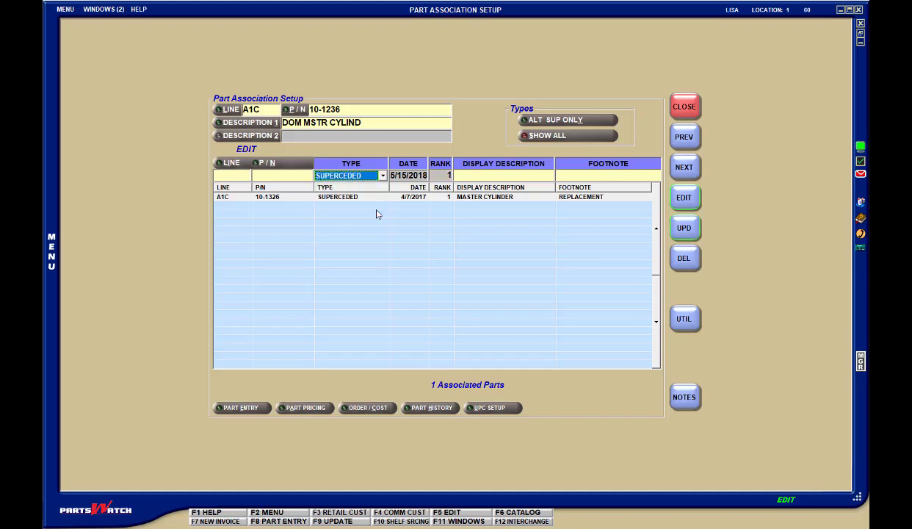
Step: Open the Alternate / Supercede Report from the inventory reports
{"action": "left_click", "coordinate": [67, 10]}
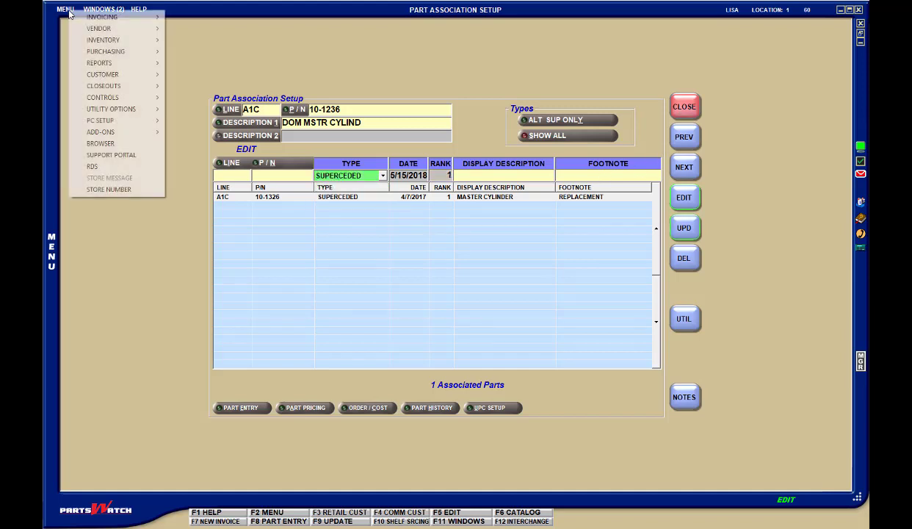
{"action": "mouse_move", "coordinate": [135, 64]}
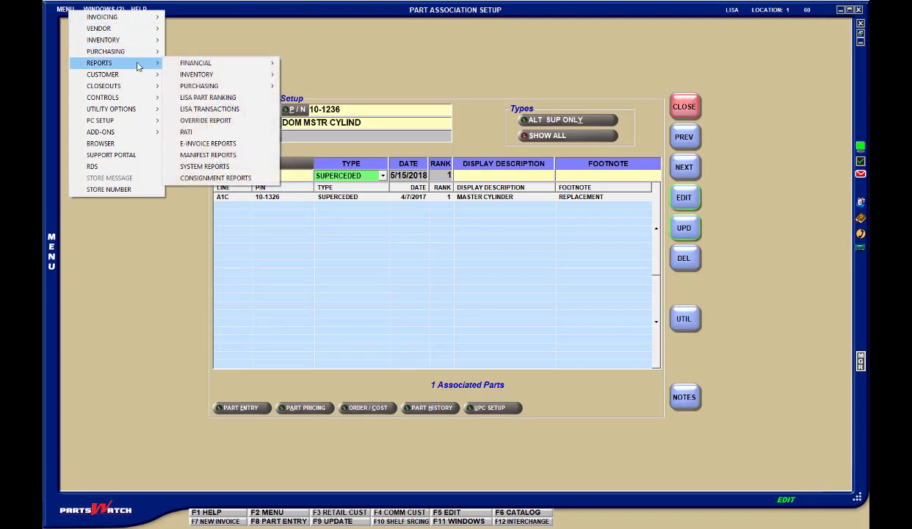
{"action": "mouse_move", "coordinate": [197, 75]}
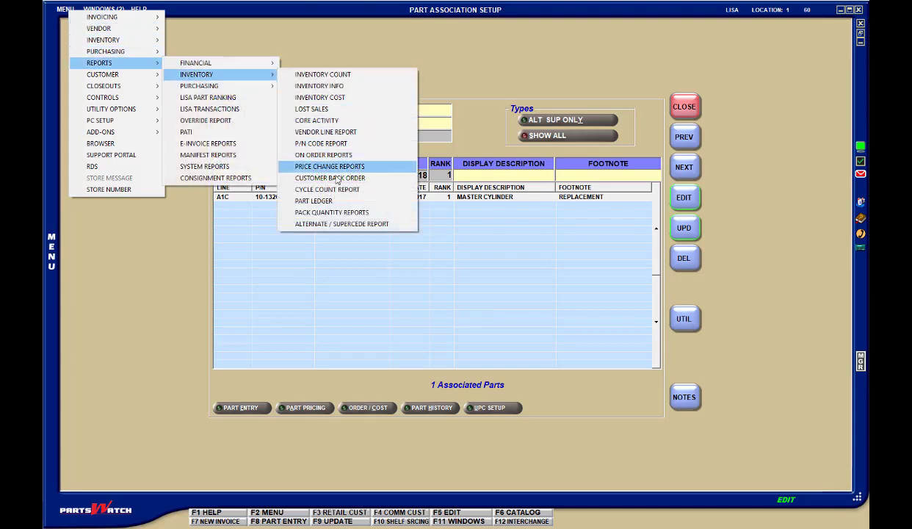
{"action": "left_click", "coordinate": [339, 224]}
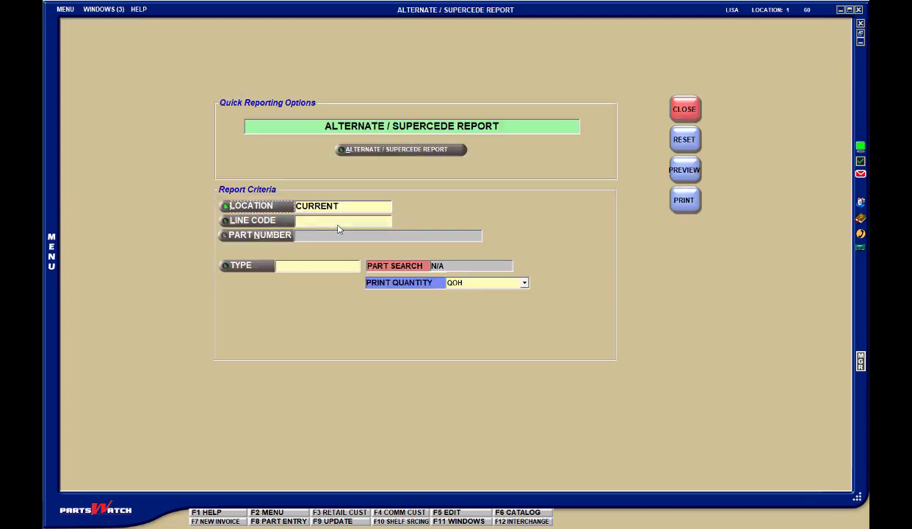
{"action": "left_click", "coordinate": [253, 267]}
{"action": "left_click", "coordinate": [408, 226]}
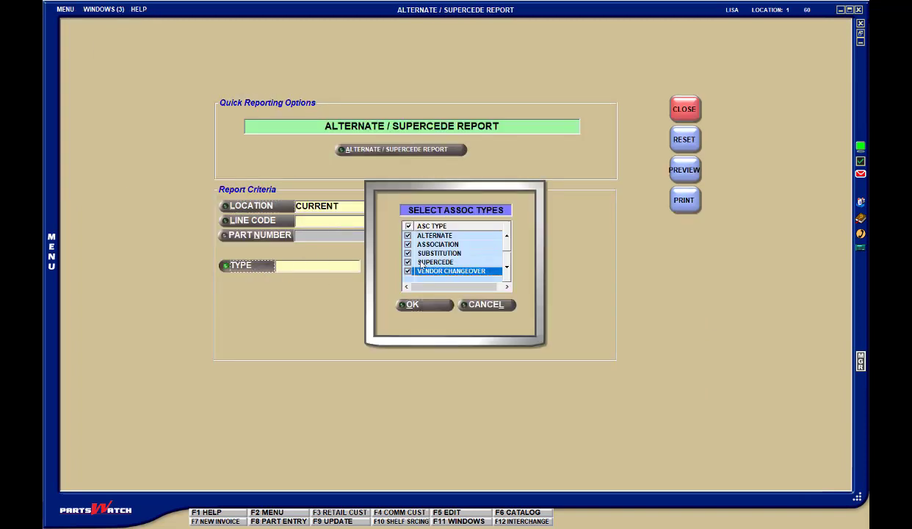
{"action": "left_click", "coordinate": [475, 306]}
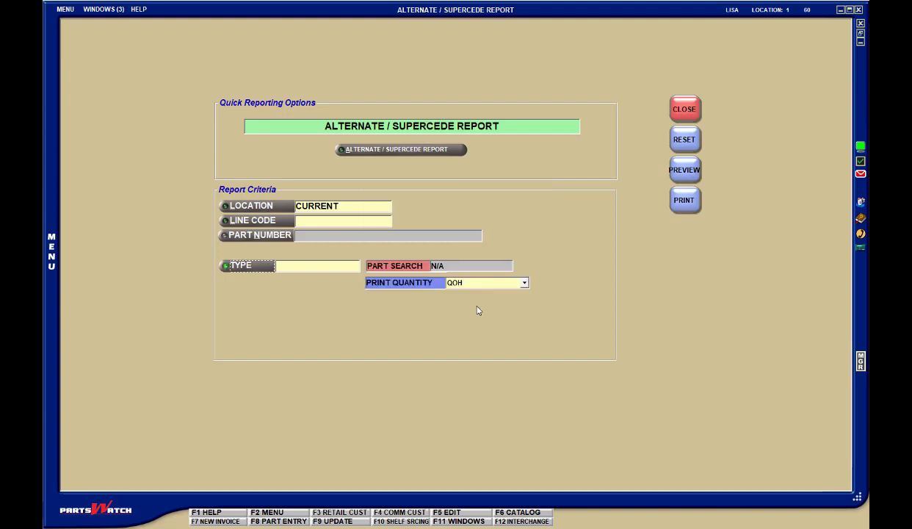
Step: Limit the Alternate / Supercede Report to the line codes 3MC, A1C and ACD
{"action": "left_click", "coordinate": [270, 221]}
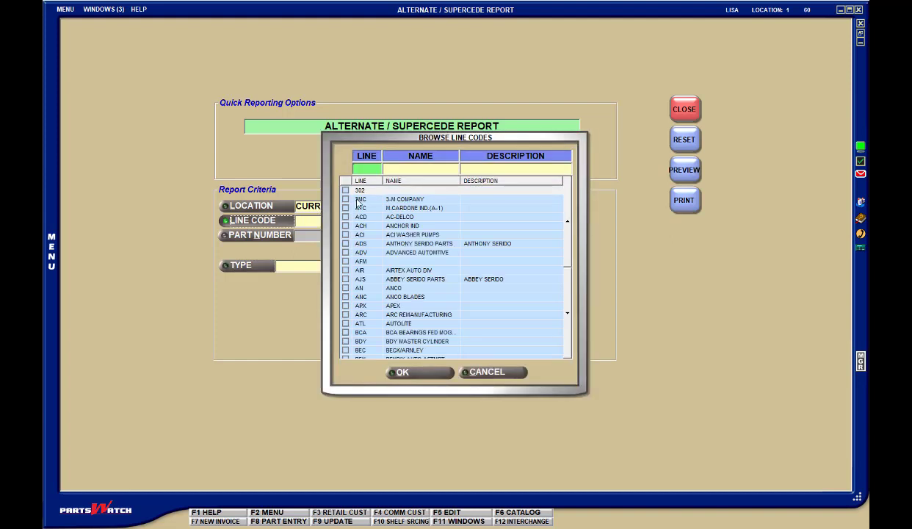
{"action": "left_click", "coordinate": [347, 200]}
{"action": "left_click", "coordinate": [347, 209]}
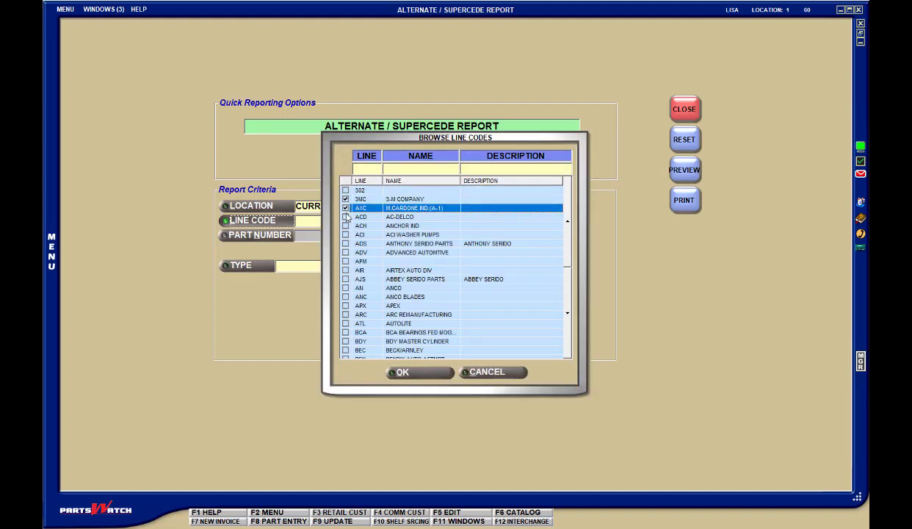
{"action": "left_click", "coordinate": [346, 218]}
{"action": "left_click", "coordinate": [346, 218]}
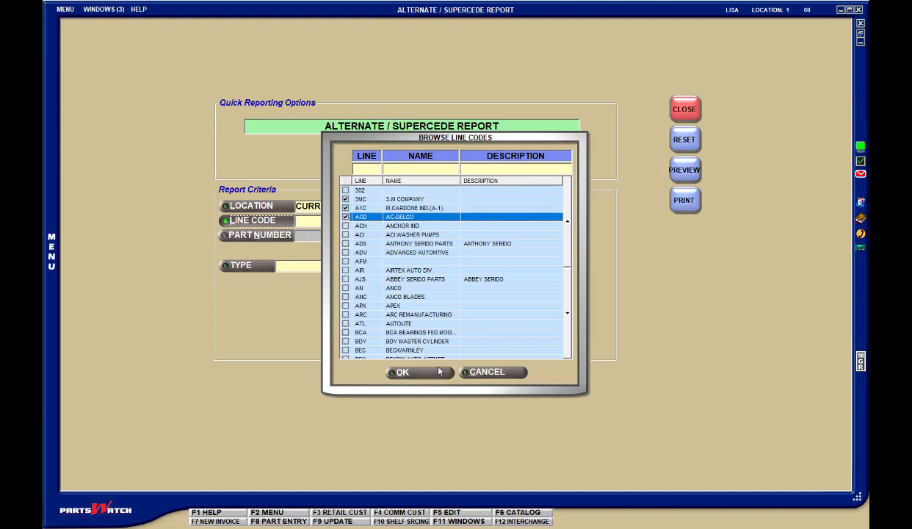
{"action": "left_click", "coordinate": [424, 367]}
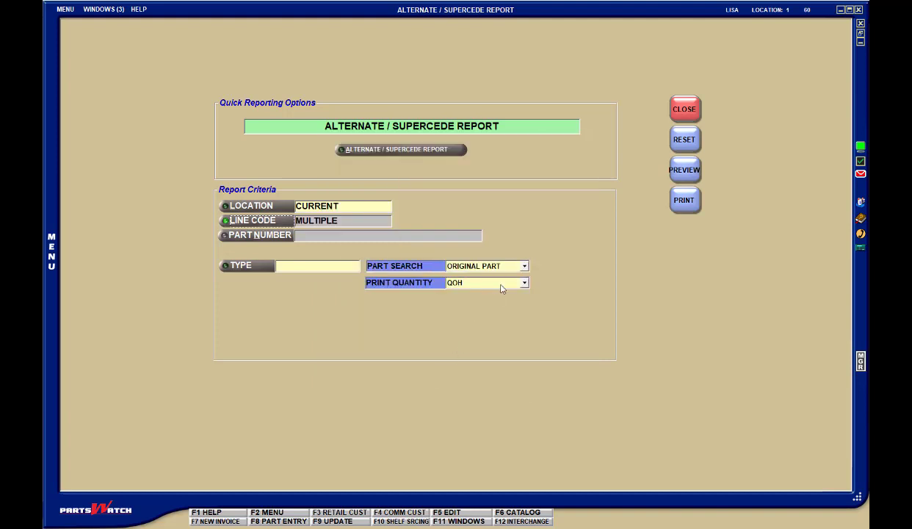
Step: Examine the Part Search options of the Alternate / Supercede Report
{"action": "left_click", "coordinate": [524, 266]}
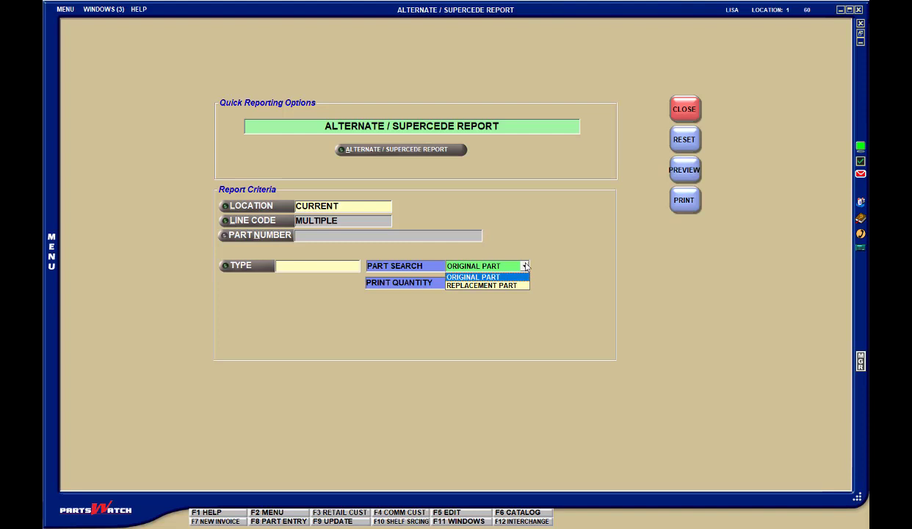
{"action": "left_click", "coordinate": [526, 266]}
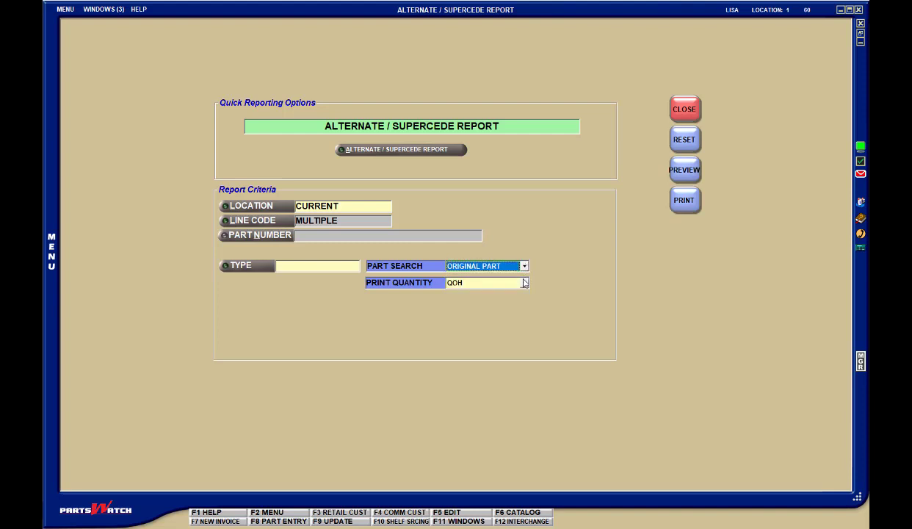
Step: Examine the Print Quantity options of the Alternate / Supercede Report
{"action": "left_click", "coordinate": [525, 282]}
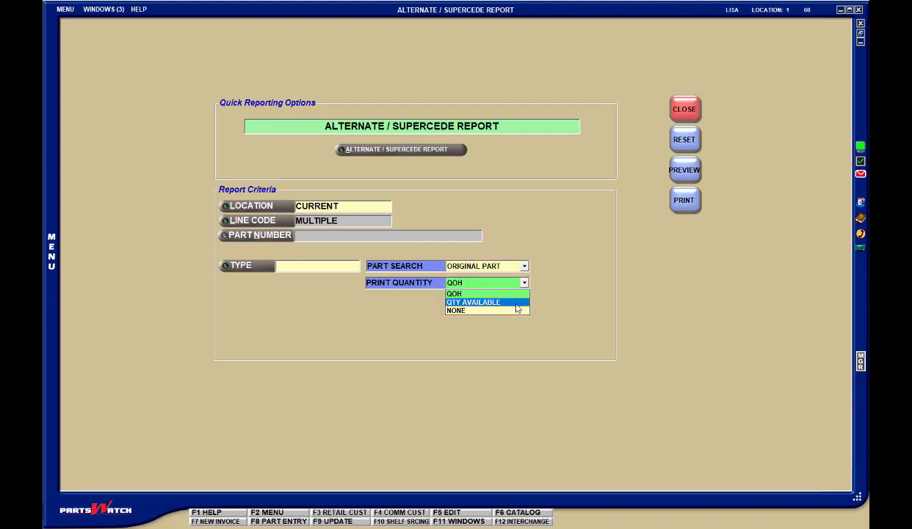
{"action": "left_click", "coordinate": [511, 344]}
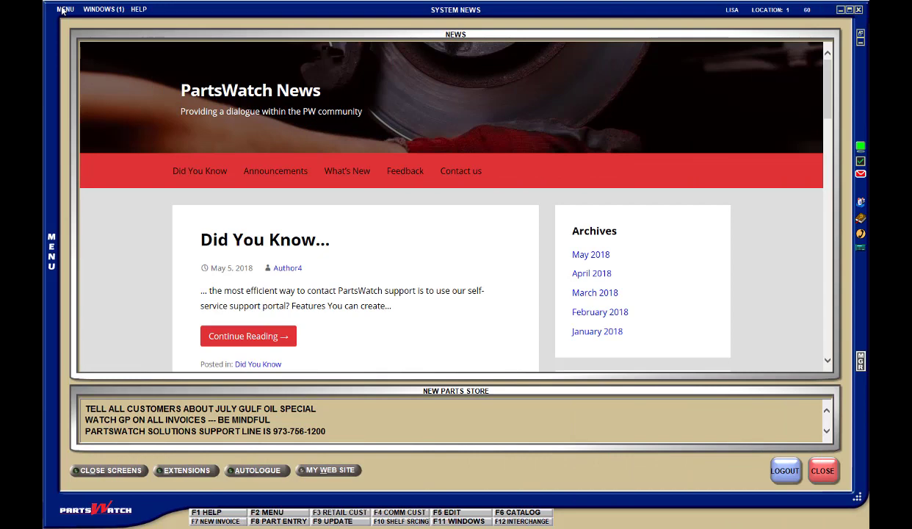
Step: Open the Manifest Reports and preview the Manifest Store Summary for the current location with the start and end dates disabled
{"action": "left_click", "coordinate": [62, 10]}
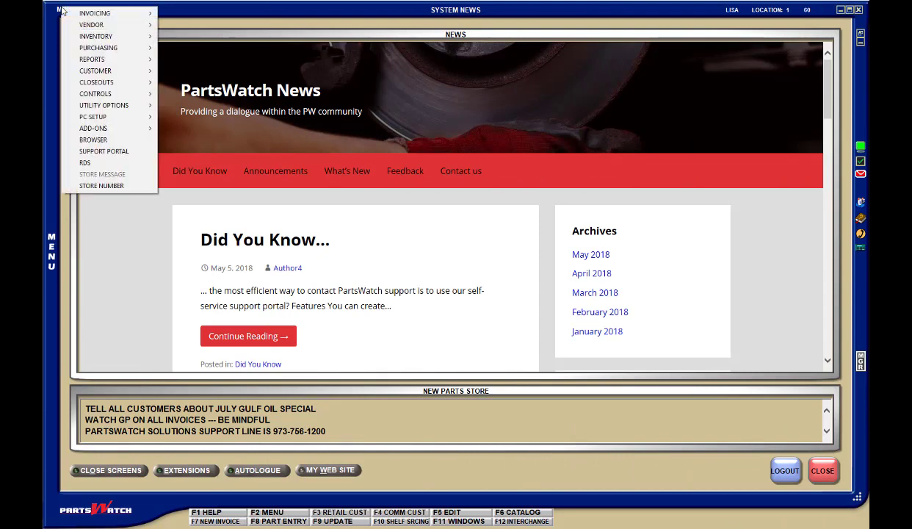
{"action": "mouse_move", "coordinate": [72, 26]}
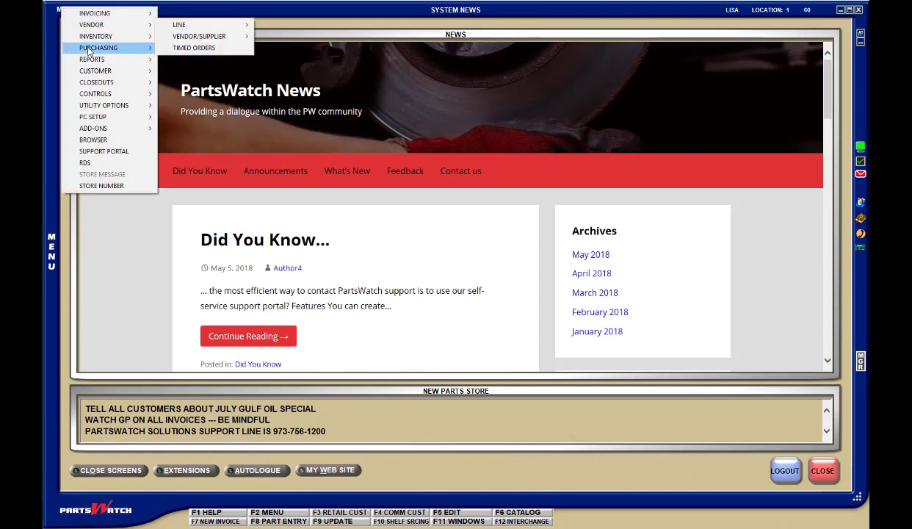
{"action": "mouse_move", "coordinate": [103, 47]}
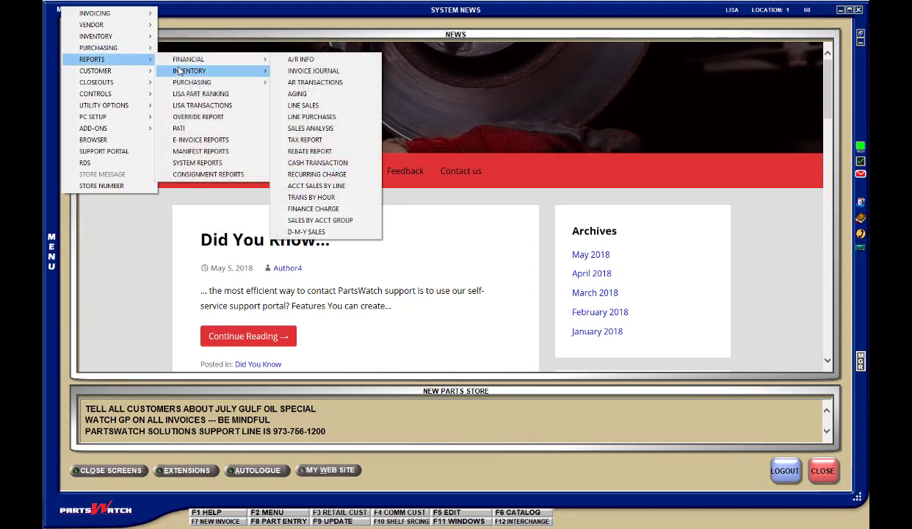
{"action": "left_click", "coordinate": [217, 151]}
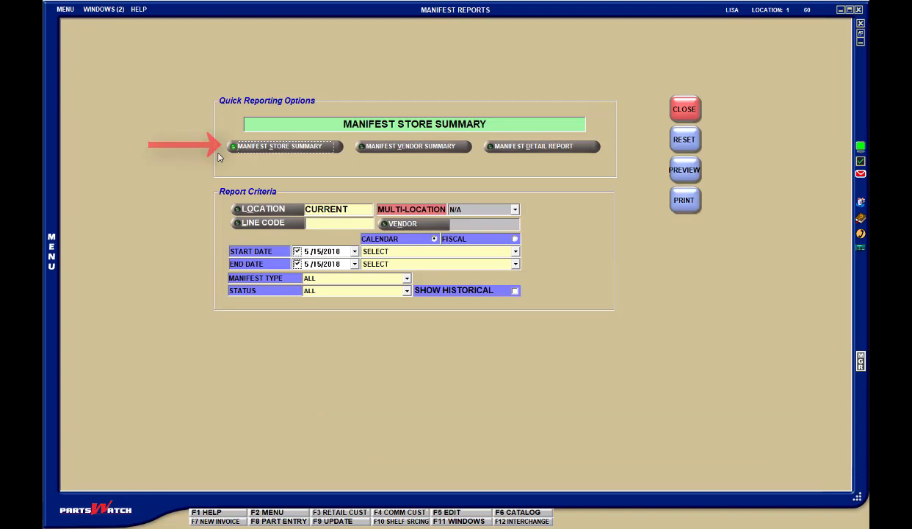
{"action": "left_click", "coordinate": [684, 170]}
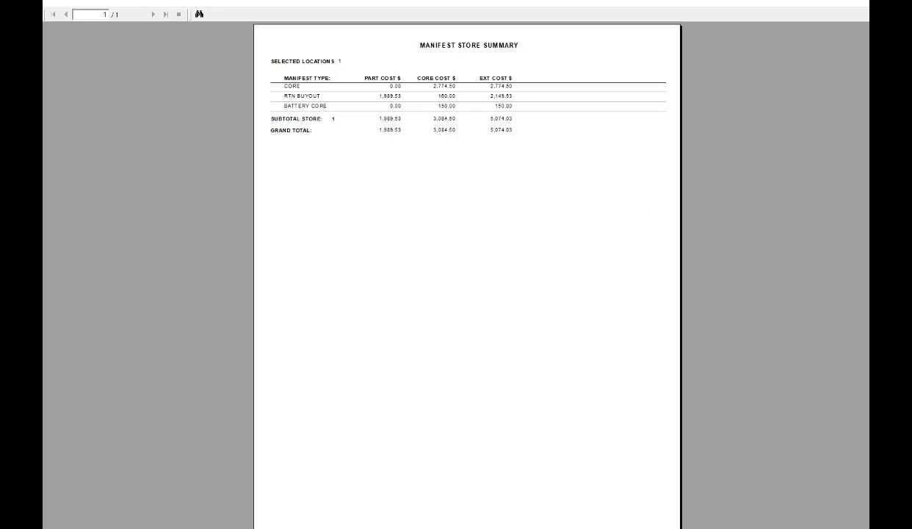
{"action": "left_click", "coordinate": [857, 3]}
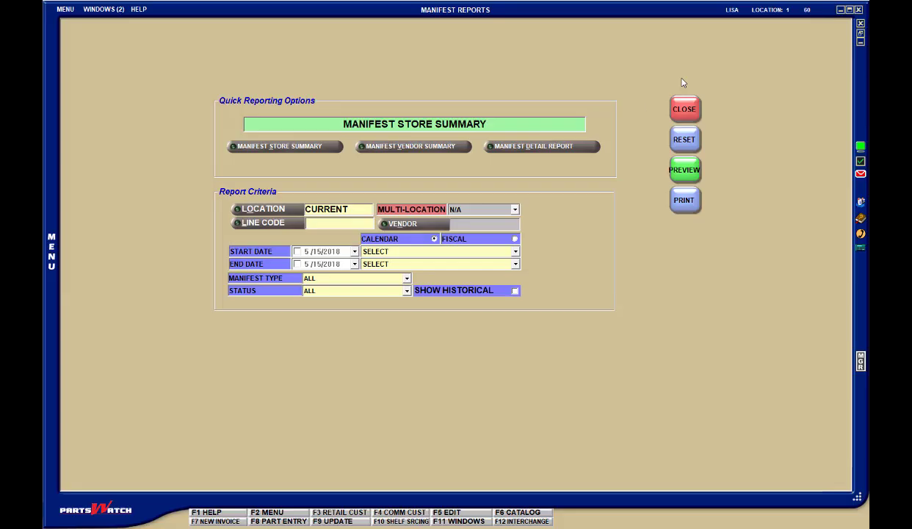
Step: Preview the Manifest Vendor Summary for the current location, then close the preview
{"action": "left_click", "coordinate": [413, 151]}
{"action": "left_click", "coordinate": [681, 166]}
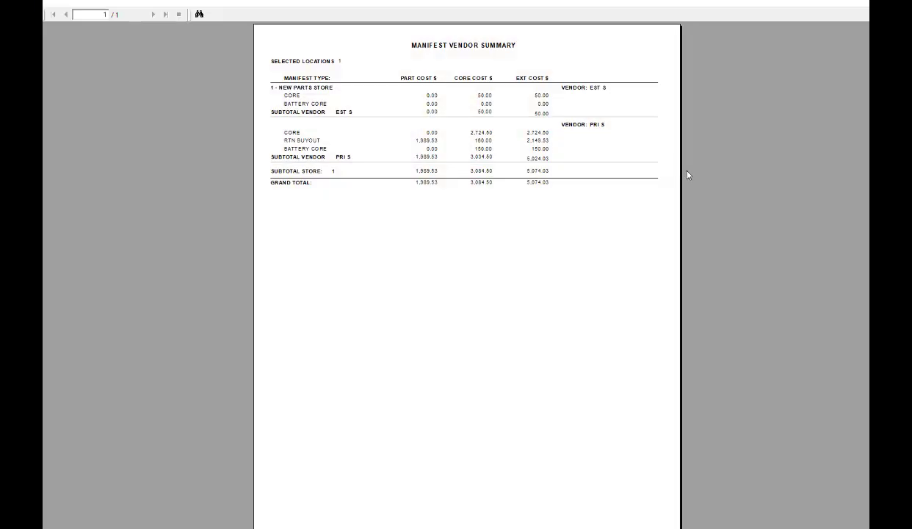
{"action": "left_click", "coordinate": [857, 3]}
Step: Preview the Manifest Detail Report for all manifest types and statuses, and close the preview
{"action": "left_click", "coordinate": [534, 146]}
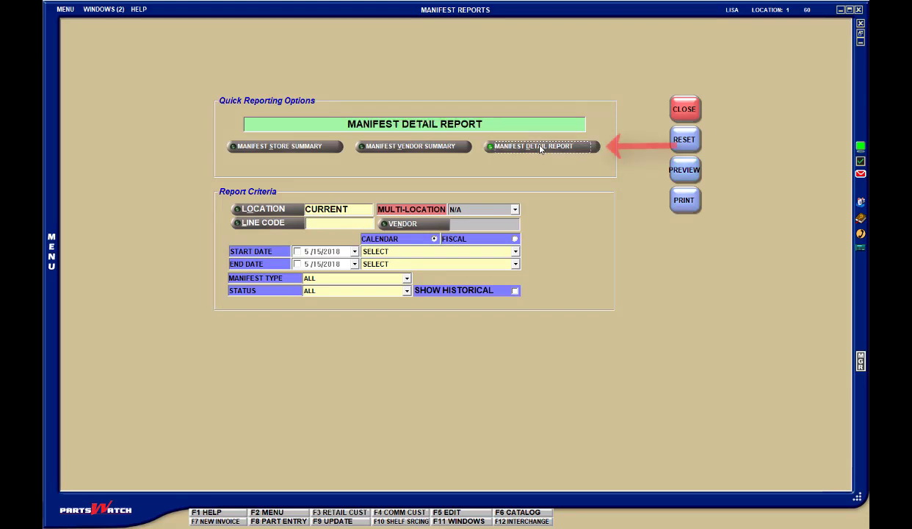
{"action": "left_click", "coordinate": [682, 173]}
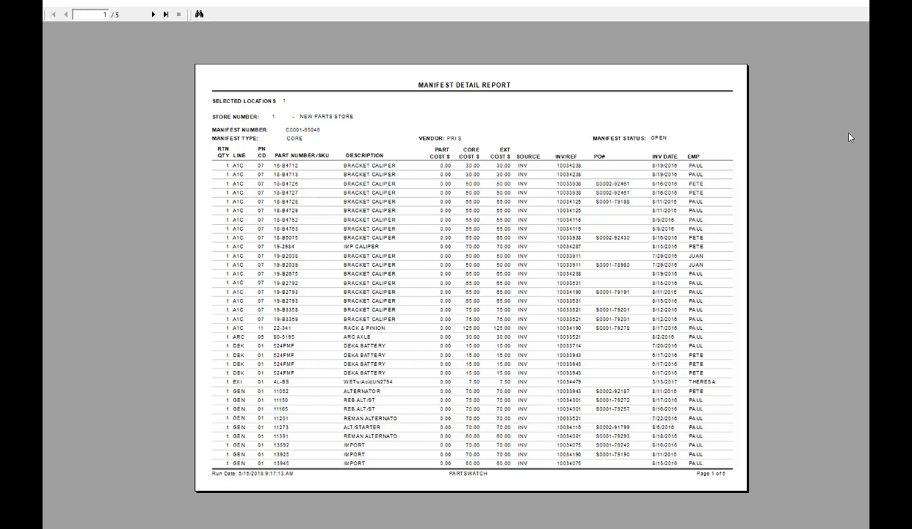
{"action": "key", "text": "Escape"}
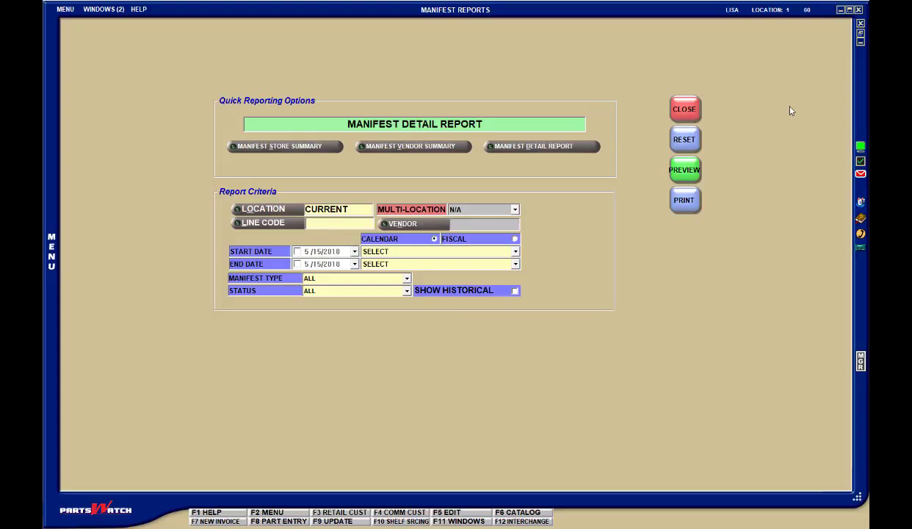
Step: Check the Manifest Type and Status choices of the Manifest Detail Report, leaving both at ALL, and enable Show Historical
{"action": "left_click", "coordinate": [406, 279]}
{"action": "left_click", "coordinate": [406, 284]}
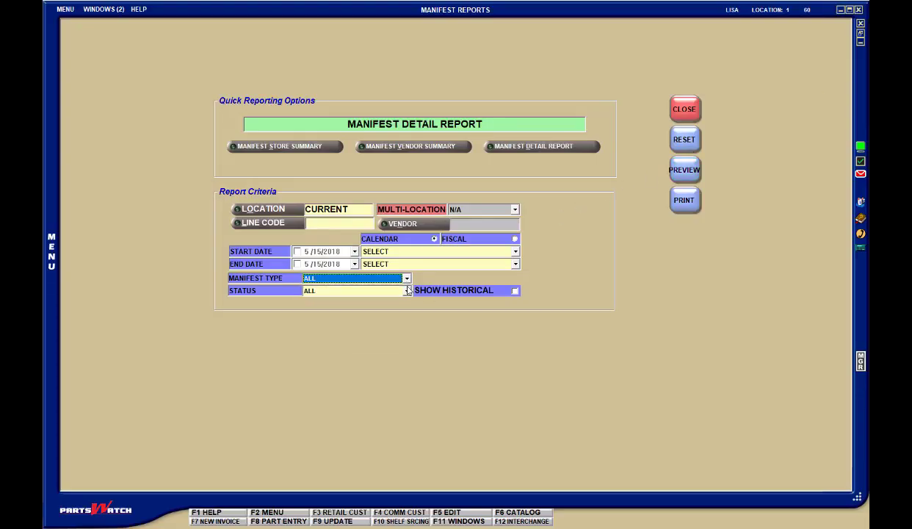
{"action": "left_click", "coordinate": [407, 291]}
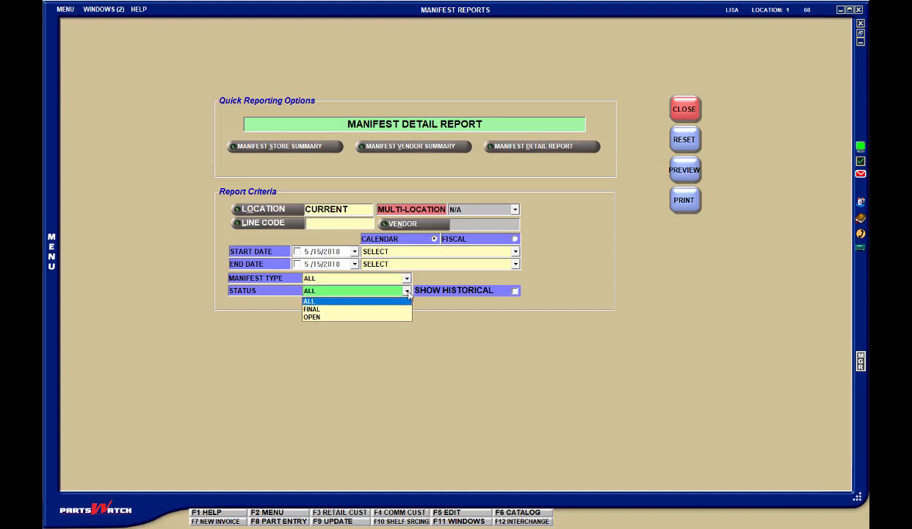
{"action": "left_click", "coordinate": [408, 292]}
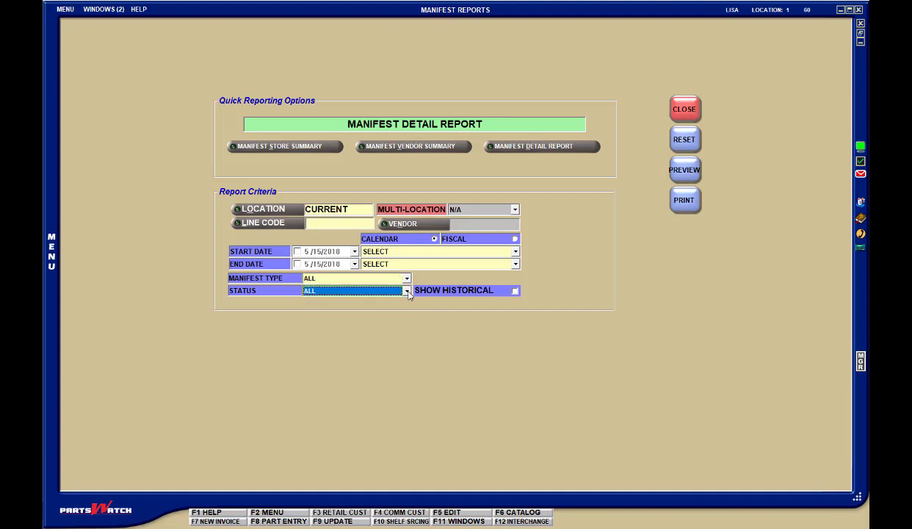
{"action": "left_click", "coordinate": [516, 292]}
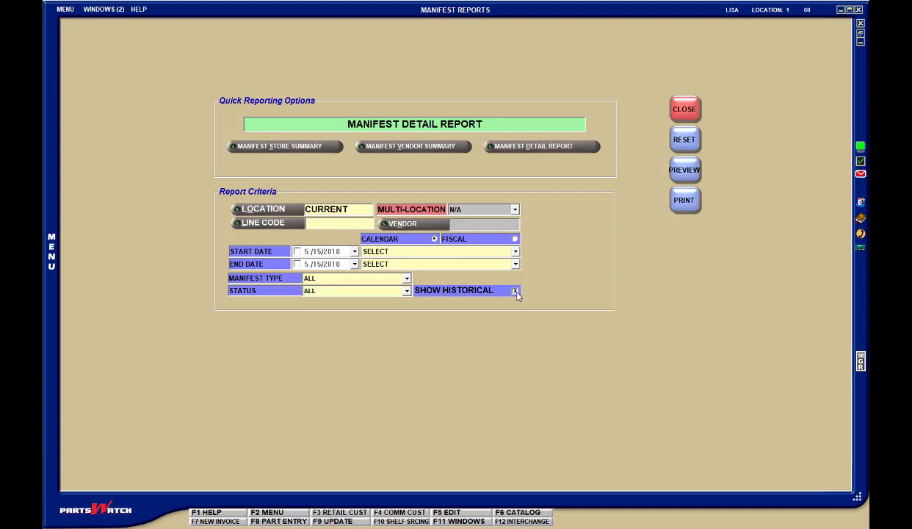
Step: Leave the Manifest Reports, open the System Reports and preview the Employee Setup Report for all employee types
{"action": "key", "text": "Escape"}
{"action": "left_click", "coordinate": [66, 10]}
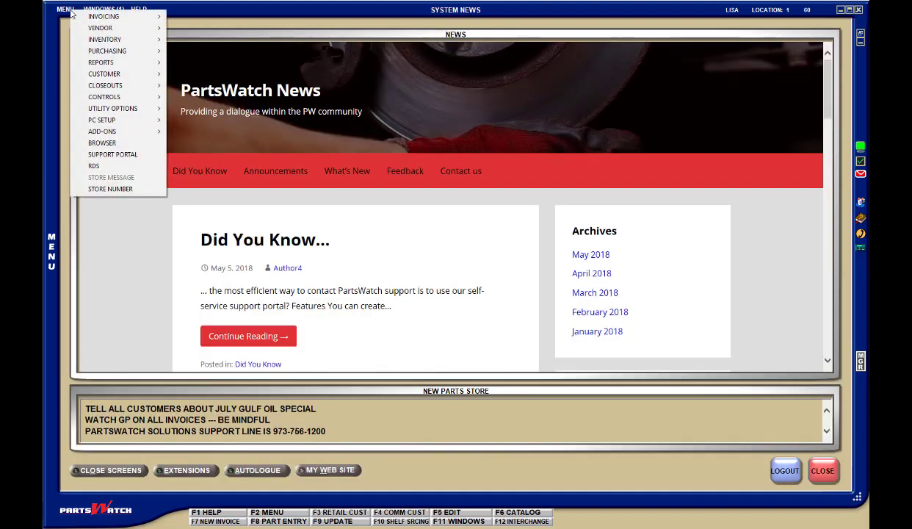
{"action": "mouse_move", "coordinate": [99, 64]}
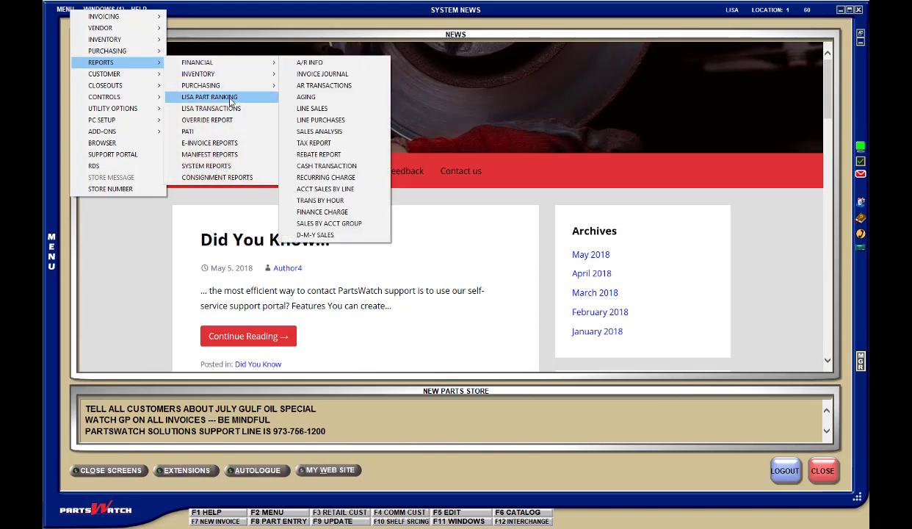
{"action": "left_click", "coordinate": [248, 169]}
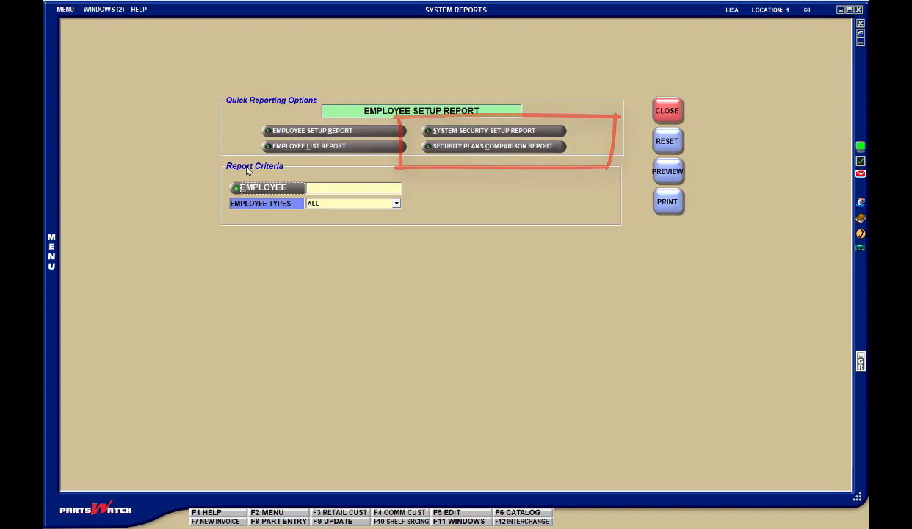
{"action": "left_click", "coordinate": [670, 178]}
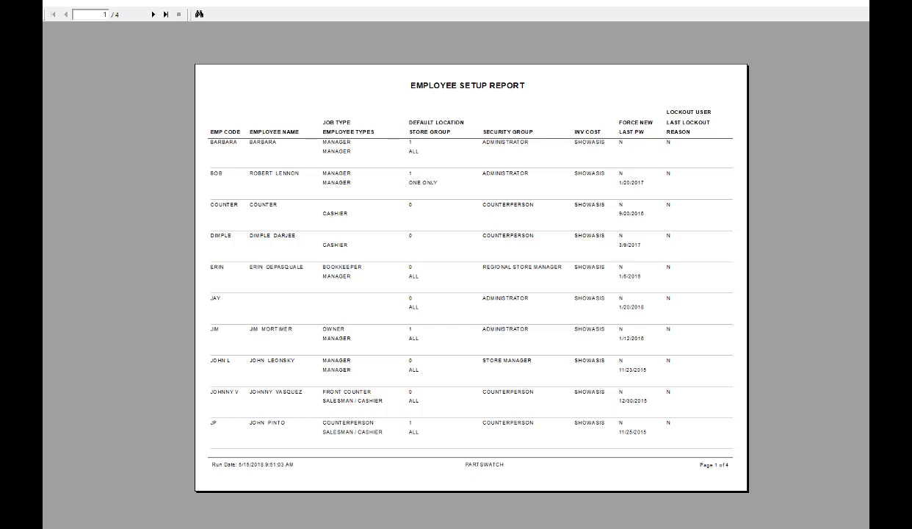
{"action": "key", "text": "Escape"}
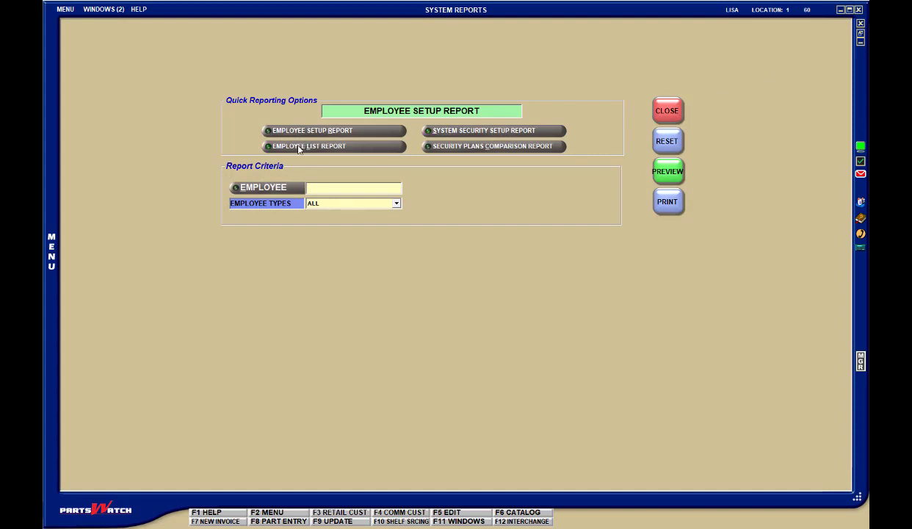
Step: Preview the Employee List Report and examine its Employee Types options
{"action": "left_click", "coordinate": [297, 147]}
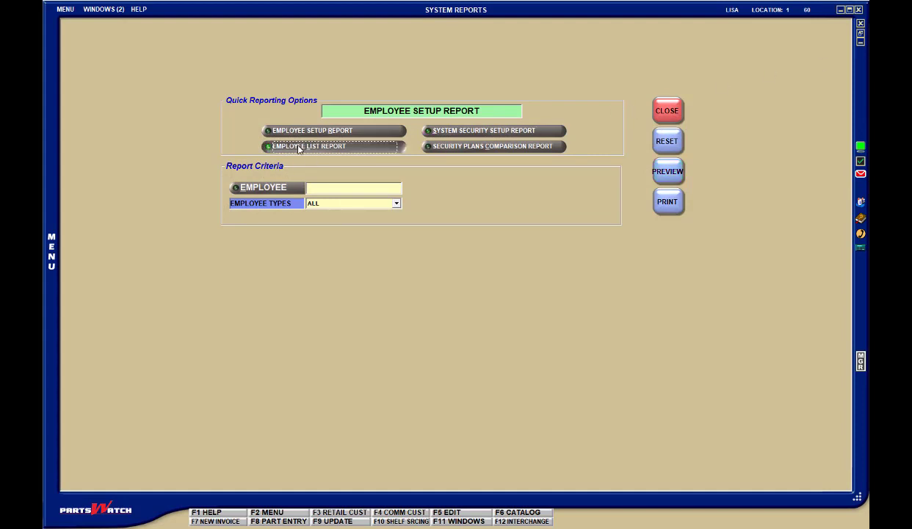
{"action": "left_click", "coordinate": [665, 177]}
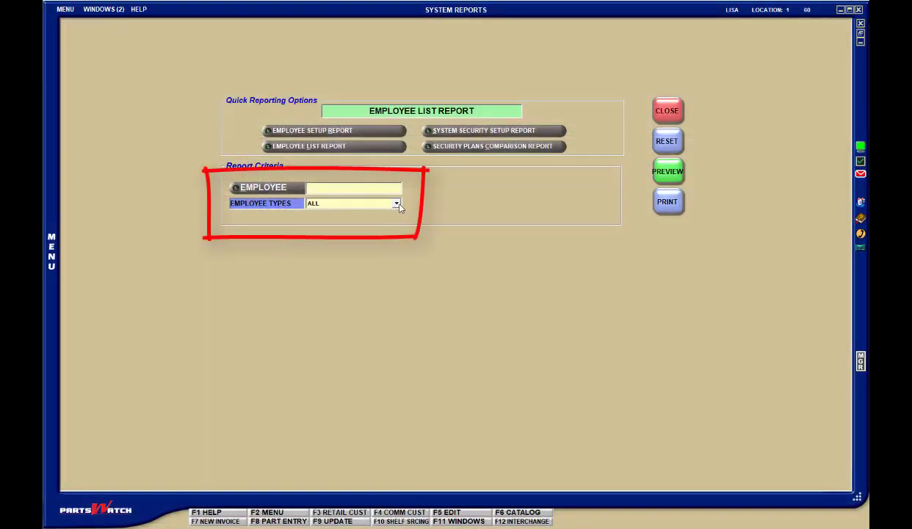
{"action": "left_click", "coordinate": [397, 203]}
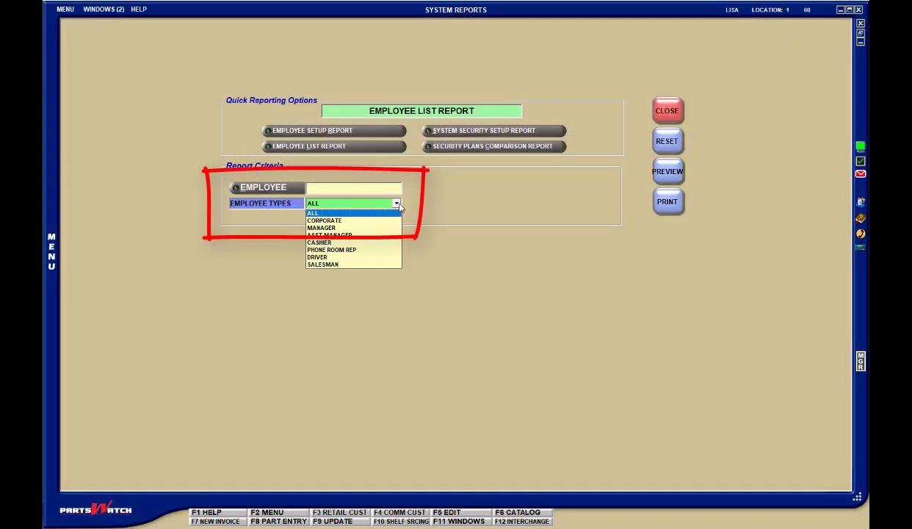
{"action": "left_click", "coordinate": [399, 206]}
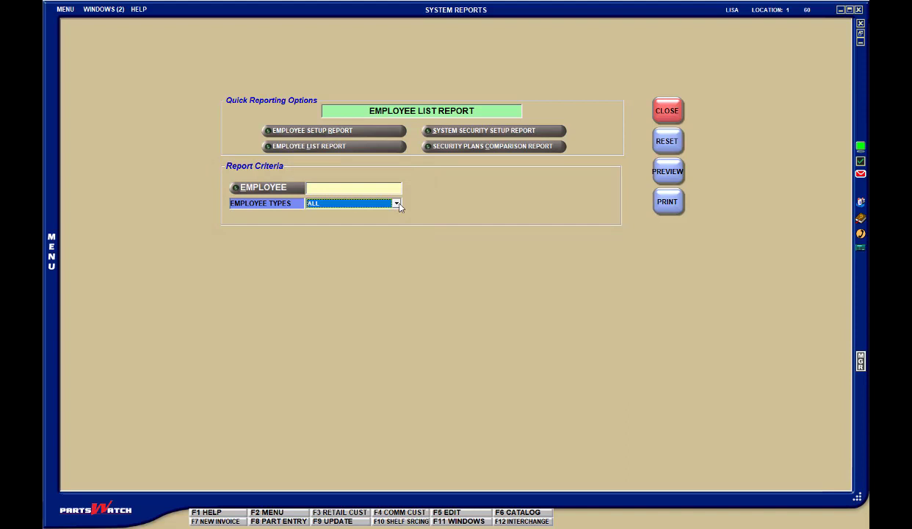
Step: Preview the System Security Setup Report for all plans, task types and security levels, and close the preview
{"action": "left_click", "coordinate": [526, 130]}
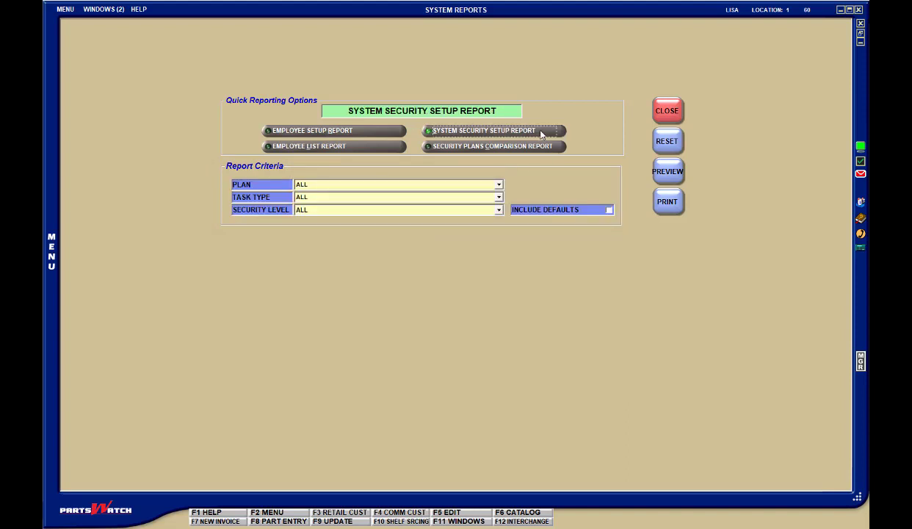
{"action": "left_click", "coordinate": [667, 171]}
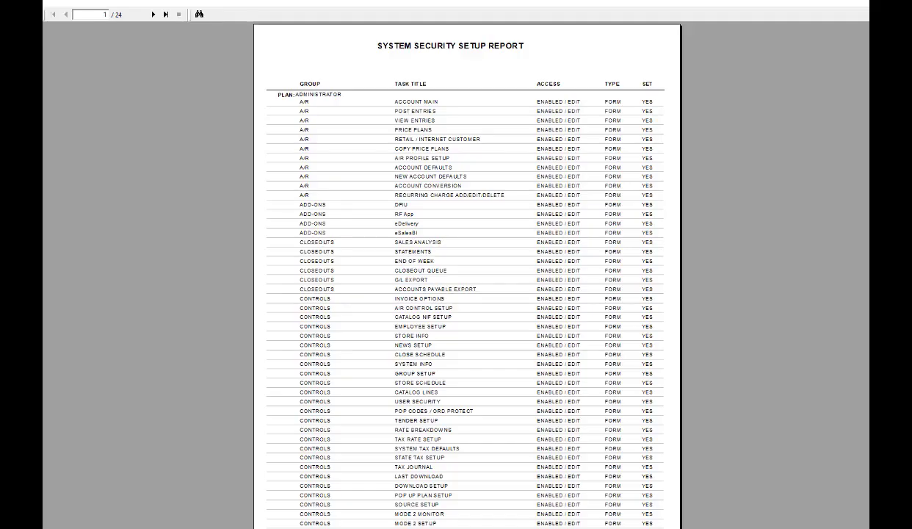
{"action": "left_click", "coordinate": [859, 4]}
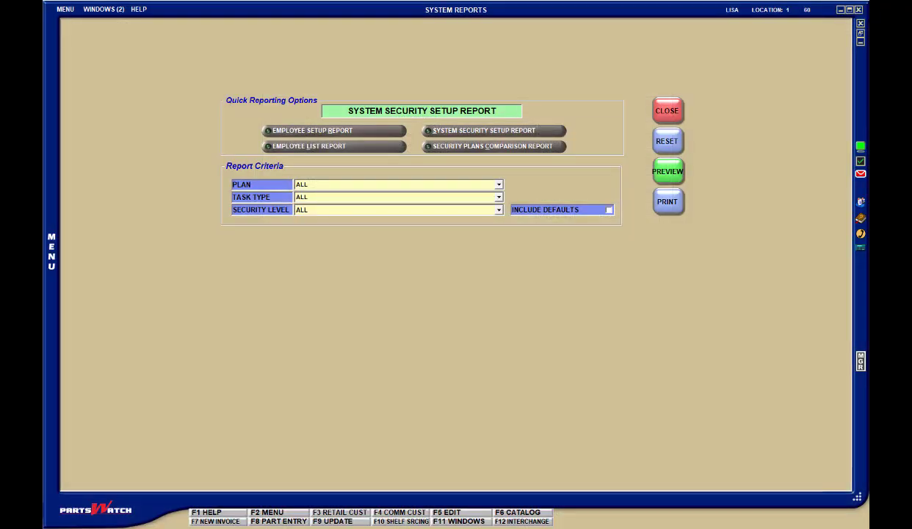
Step: Examine the Plan, Task Type and Security Level options of the System Security Setup Report
{"action": "left_click", "coordinate": [499, 184]}
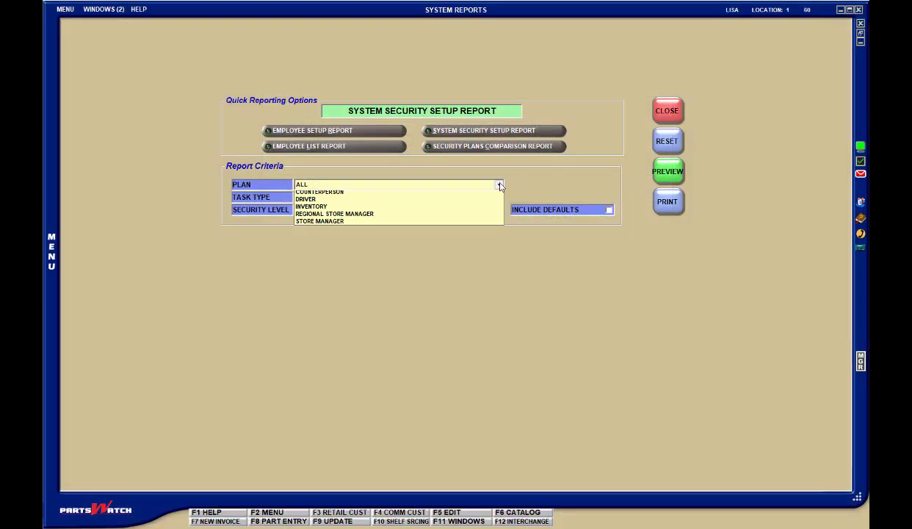
{"action": "left_click", "coordinate": [499, 185]}
{"action": "left_click", "coordinate": [499, 197]}
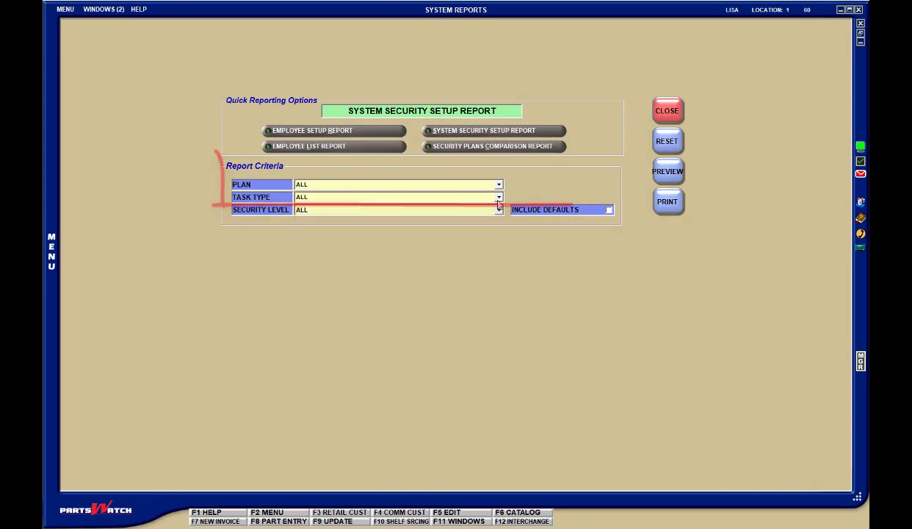
{"action": "left_click", "coordinate": [499, 210]}
{"action": "left_click", "coordinate": [500, 211]}
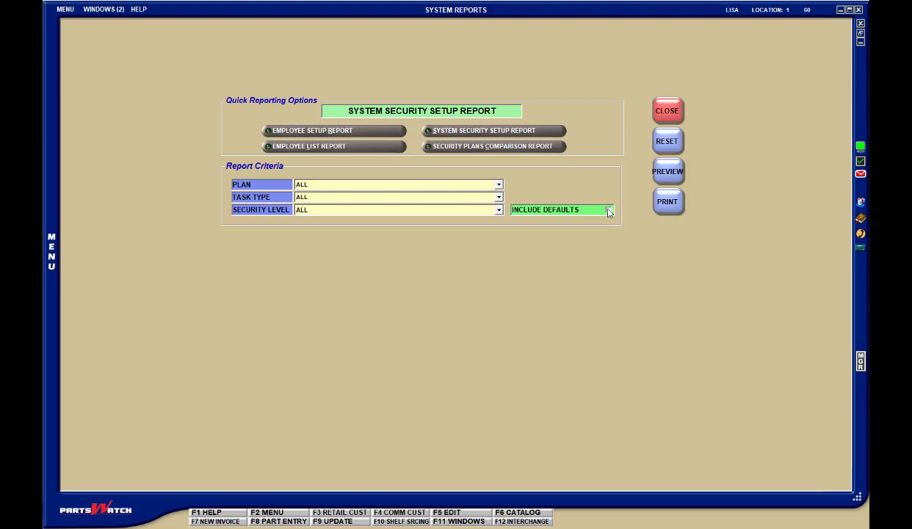
Step: Preview the Security Plans Comparison Report with Counterperson as Plan 1, a second plan selected and all task types
{"action": "left_click", "coordinate": [547, 147]}
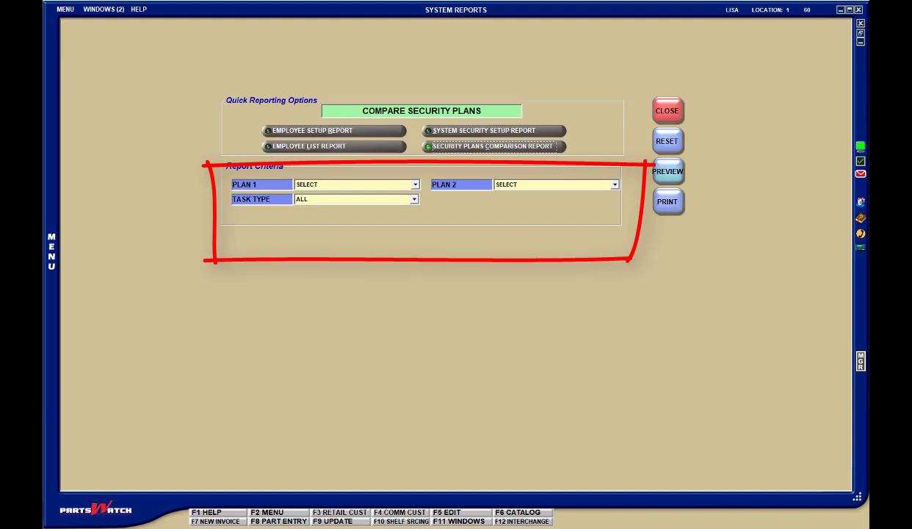
{"action": "left_click", "coordinate": [415, 184]}
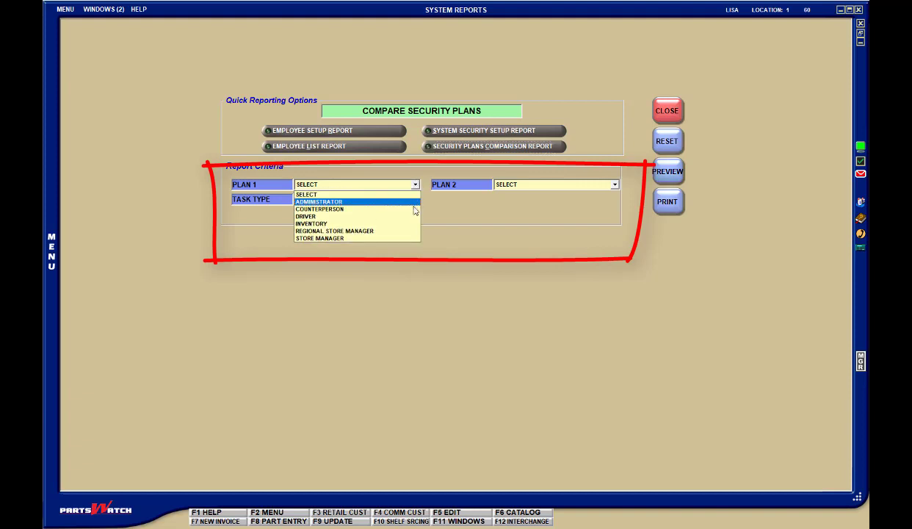
{"action": "left_click", "coordinate": [415, 208]}
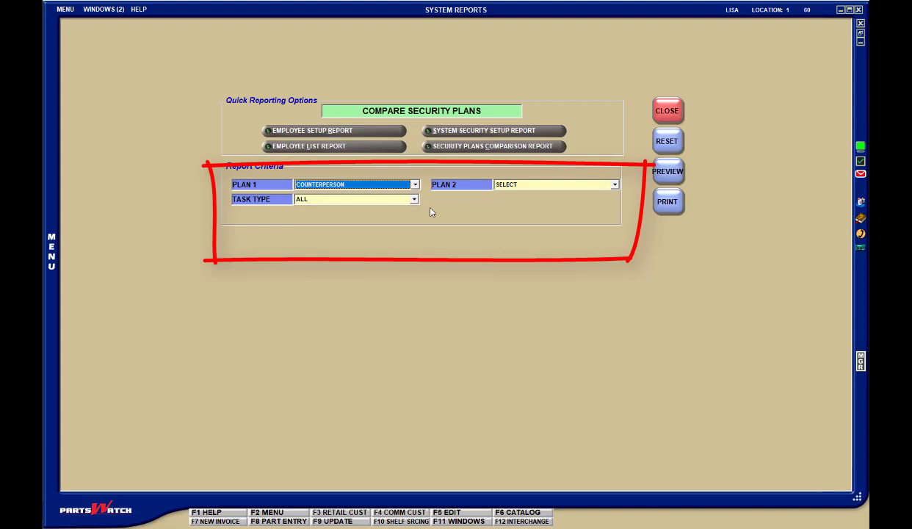
{"action": "left_click", "coordinate": [614, 185]}
{"action": "left_click", "coordinate": [604, 216]}
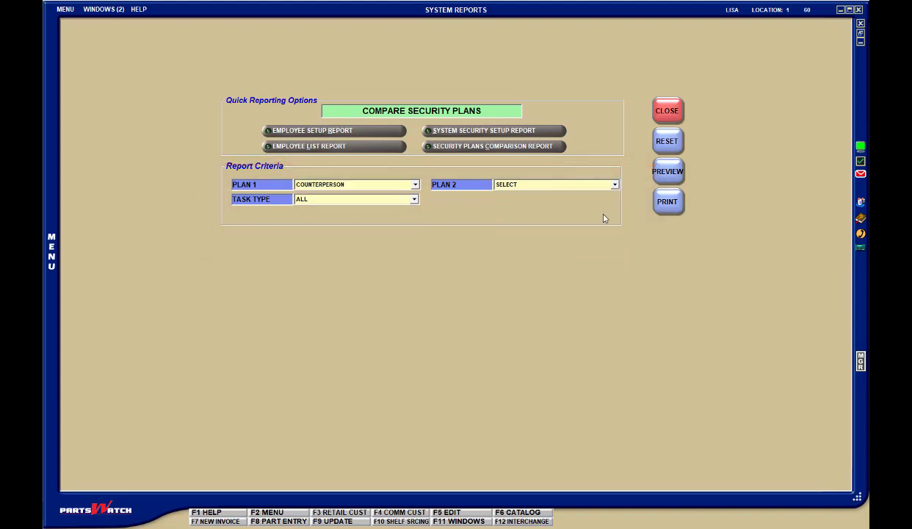
{"action": "left_click", "coordinate": [662, 173]}
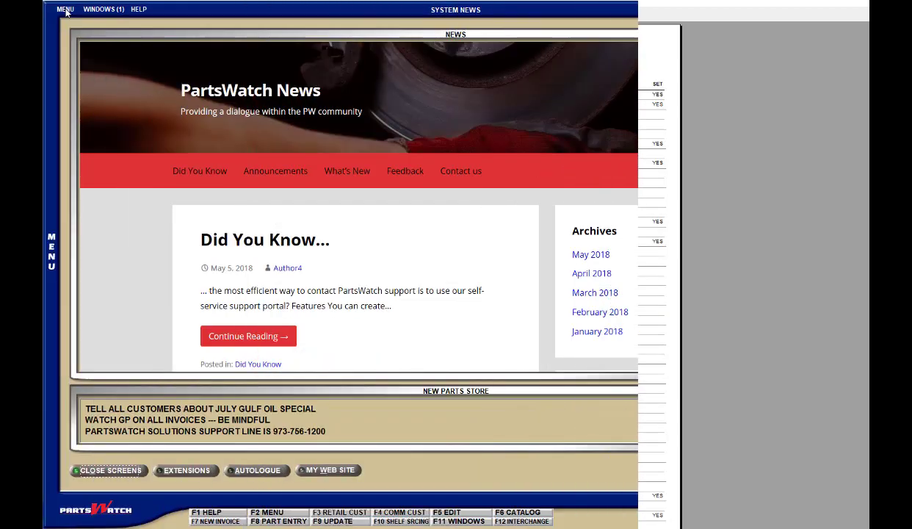
Step: Open the purchasing Scan Session Reports and preview the Scan Session Report for scan session ELEVEN at location 1
{"action": "left_click", "coordinate": [65, 10]}
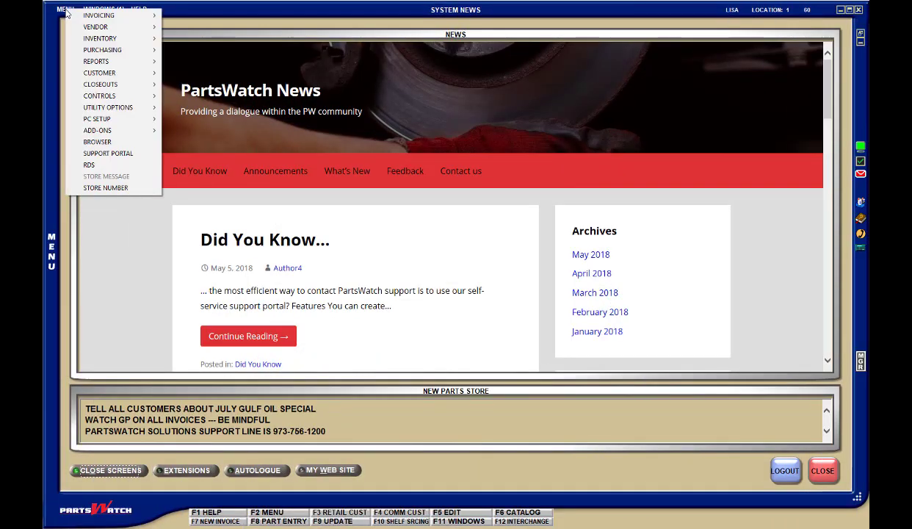
{"action": "mouse_move", "coordinate": [126, 61]}
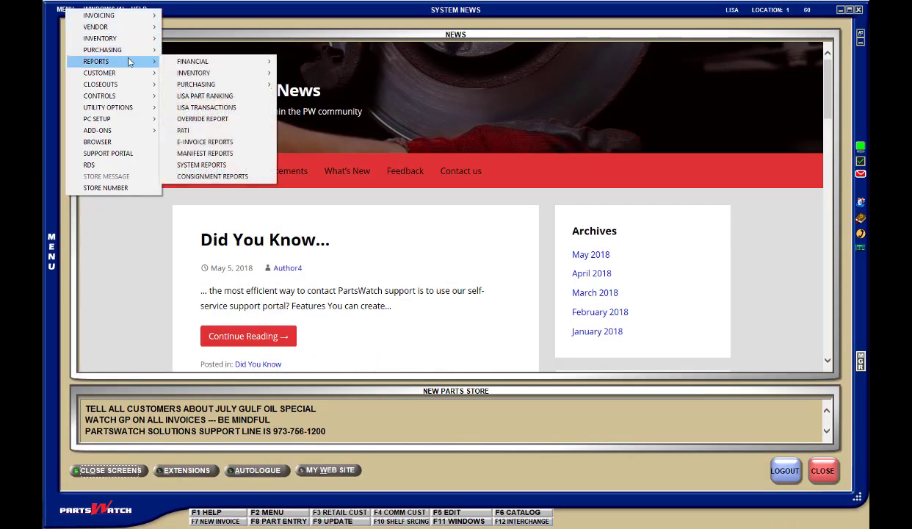
{"action": "mouse_move", "coordinate": [202, 74]}
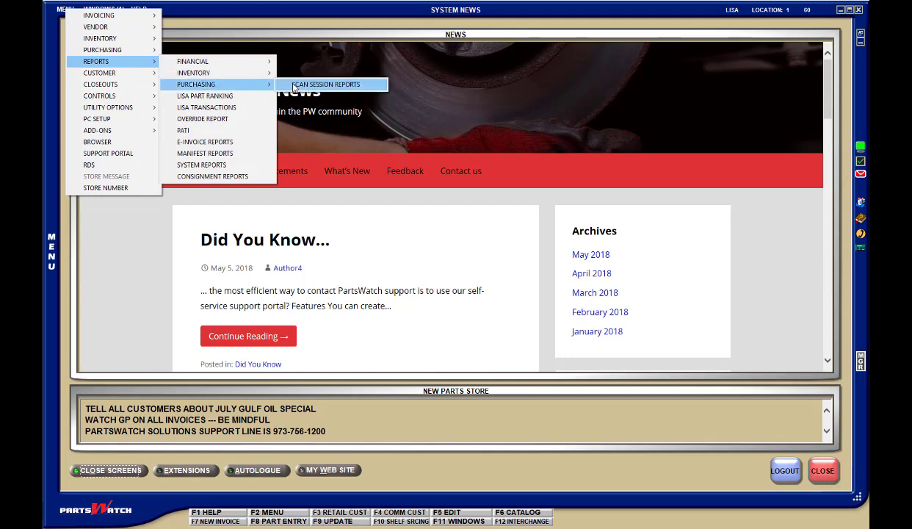
{"action": "left_click", "coordinate": [289, 82]}
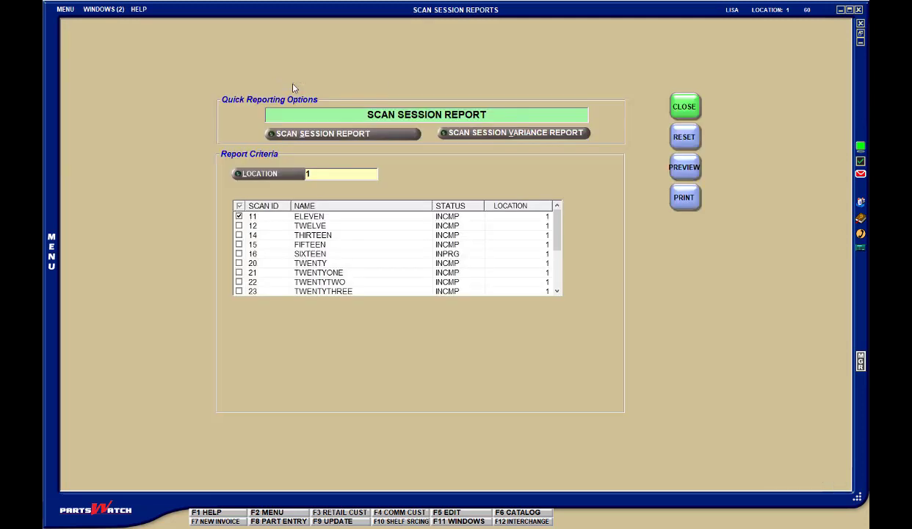
{"action": "left_click", "coordinate": [322, 135]}
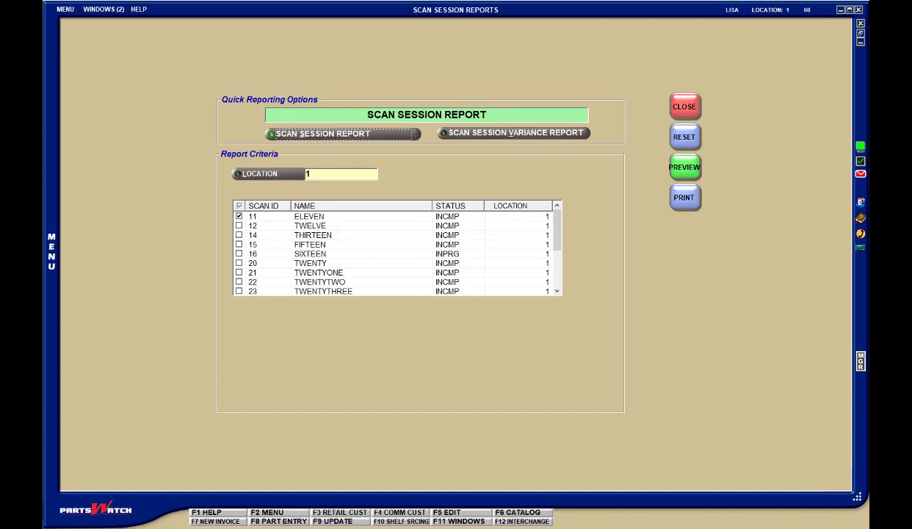
{"action": "left_click", "coordinate": [323, 138]}
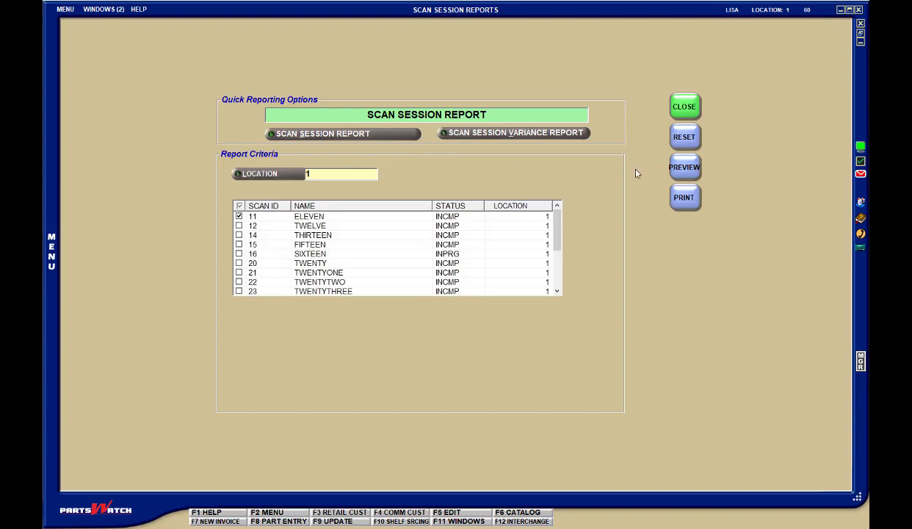
{"action": "left_click", "coordinate": [687, 168]}
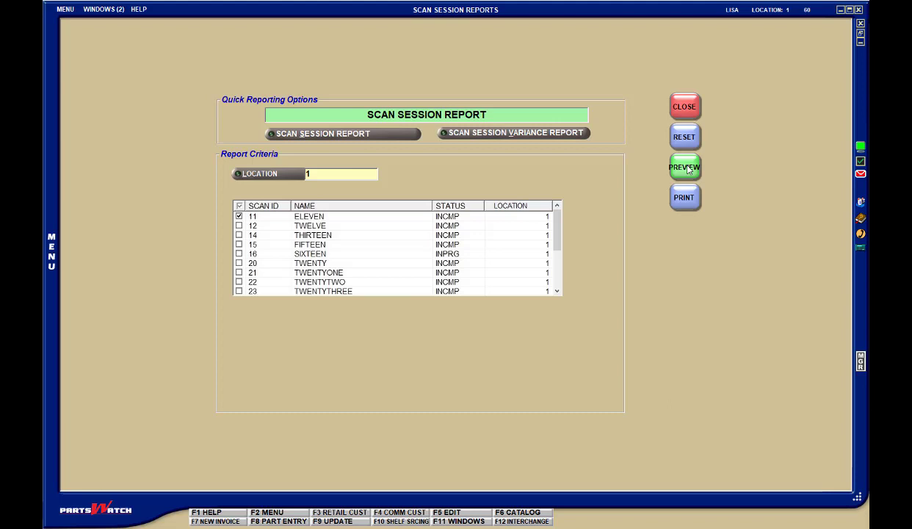
Step: Switch to the Scan Session Variance Report, check its sort and packslip options, and include the first CORE and the RTN BUYOUT manifests
{"action": "left_click", "coordinate": [490, 133]}
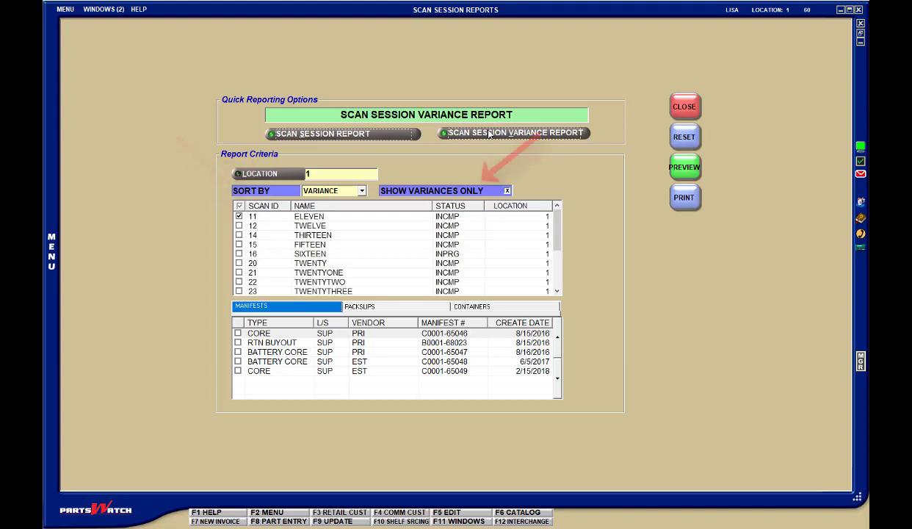
{"action": "left_click", "coordinate": [362, 191]}
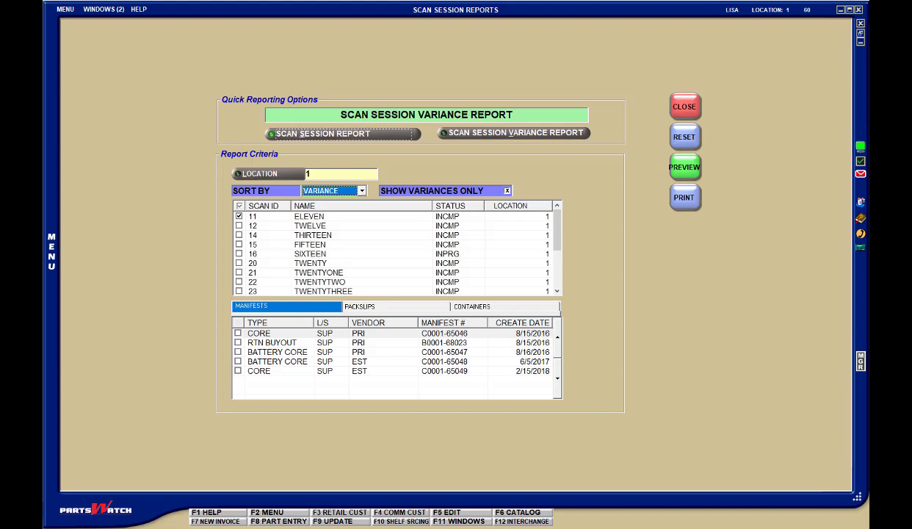
{"action": "left_click", "coordinate": [371, 306]}
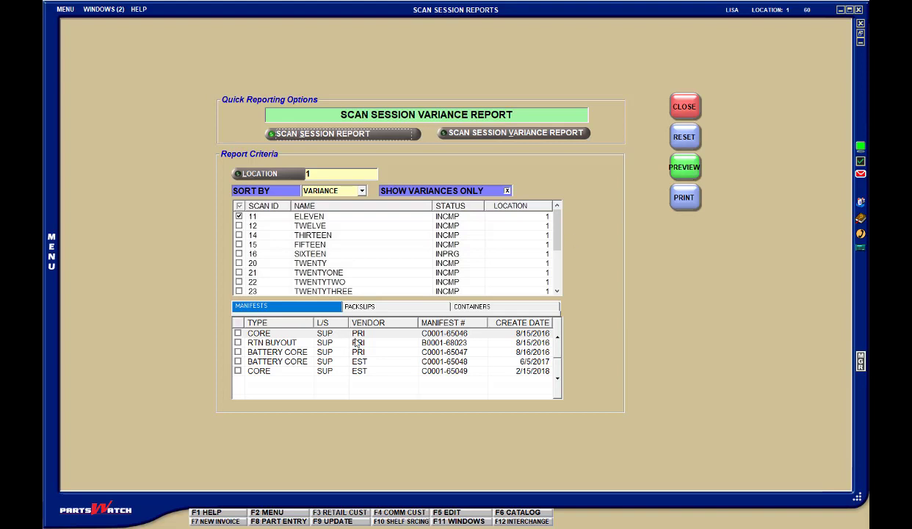
{"action": "left_click", "coordinate": [238, 334]}
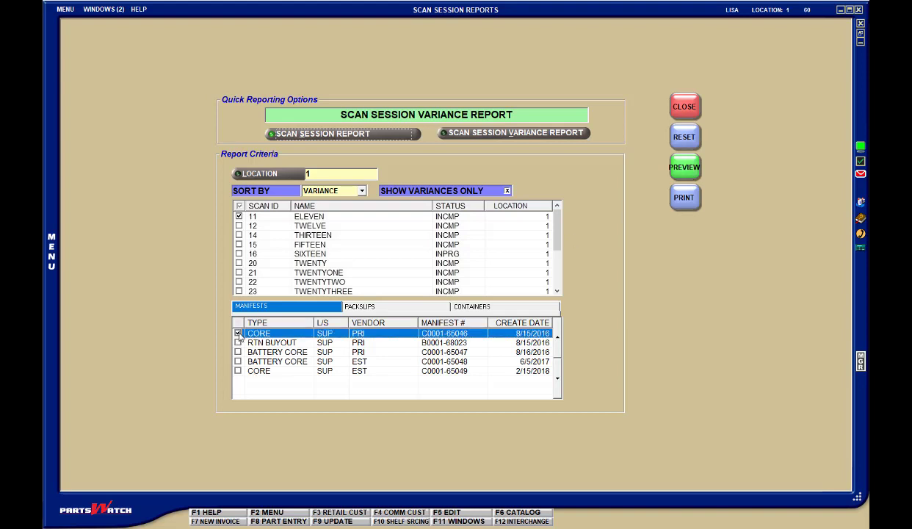
{"action": "left_click", "coordinate": [238, 343]}
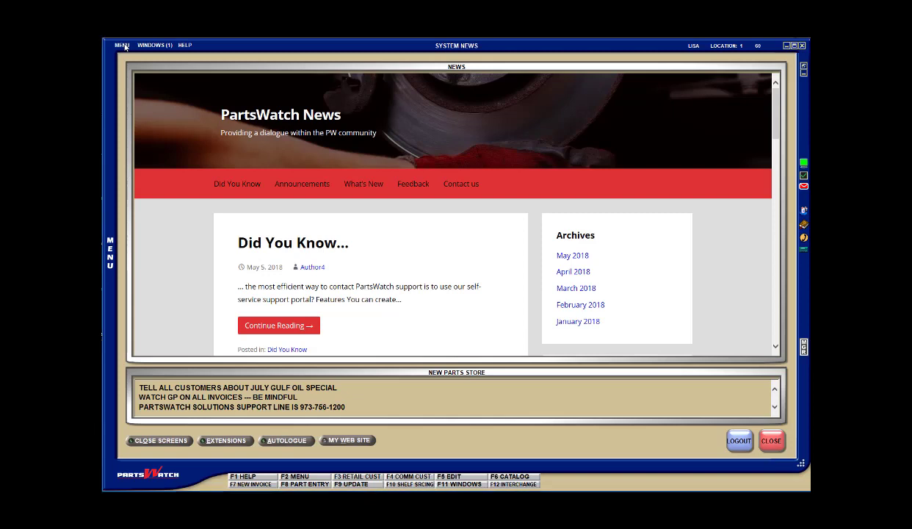
Step: Open the Bulk Core Returns screen and look up the customer by account number with Batteries Only enabled
{"action": "left_click", "coordinate": [123, 45]}
{"action": "mouse_move", "coordinate": [202, 53]}
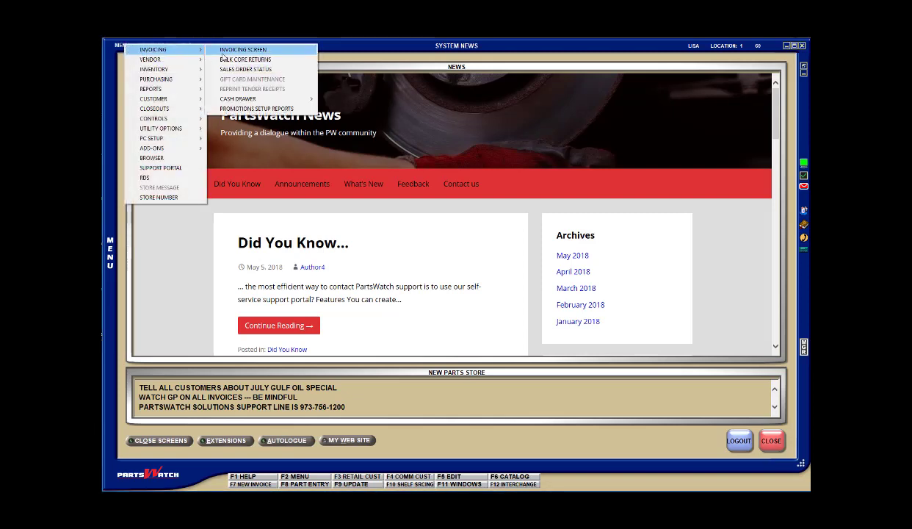
{"action": "left_click", "coordinate": [233, 59]}
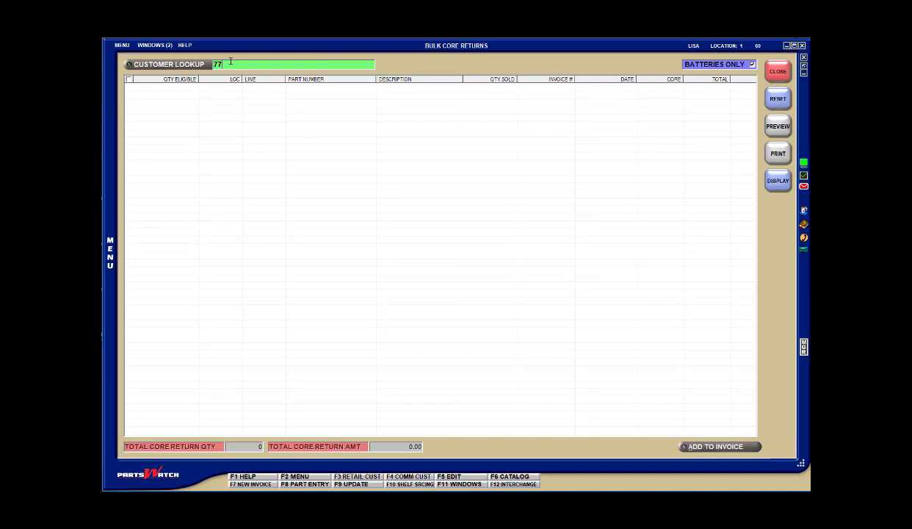
{"action": "type", "text": "77"}
{"action": "key", "text": "Return"}
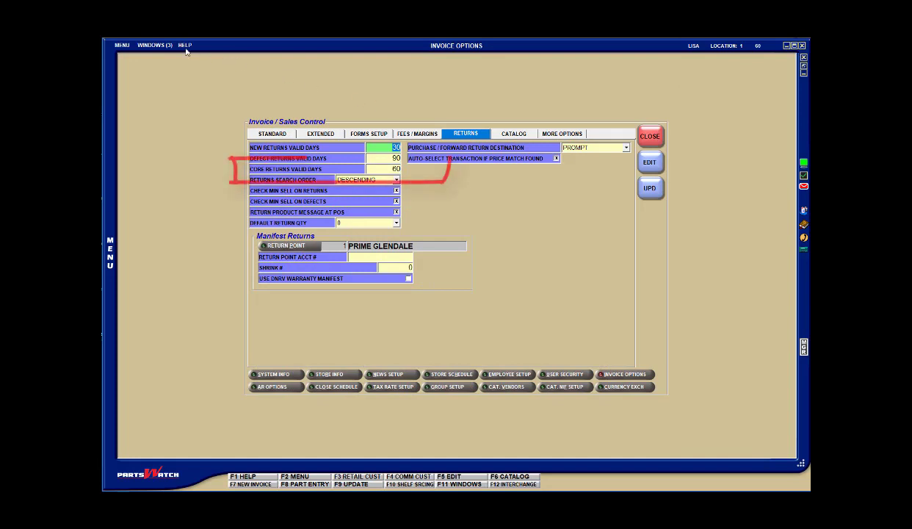
Step: Return from Invoice Options to Bulk Core Returns, preview the Account Outstanding Core Report and close the preview
{"action": "left_click", "coordinate": [145, 46]}
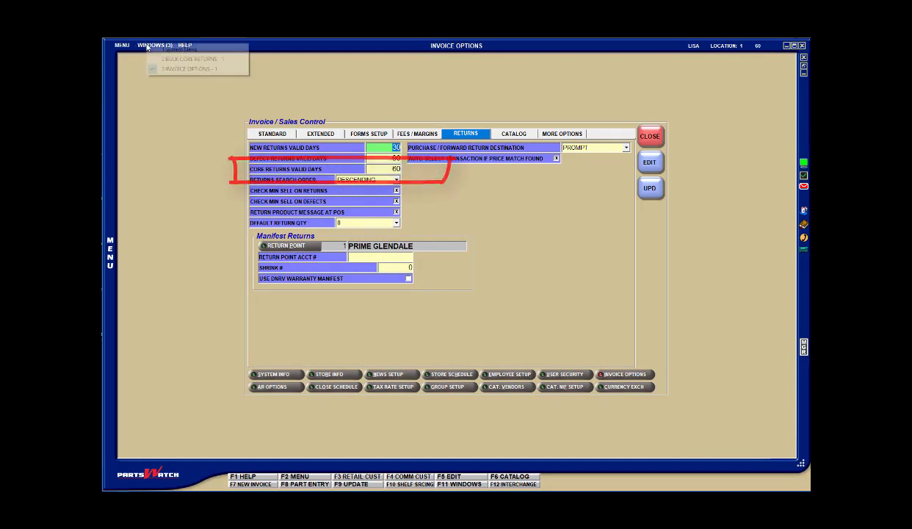
{"action": "left_click", "coordinate": [163, 59]}
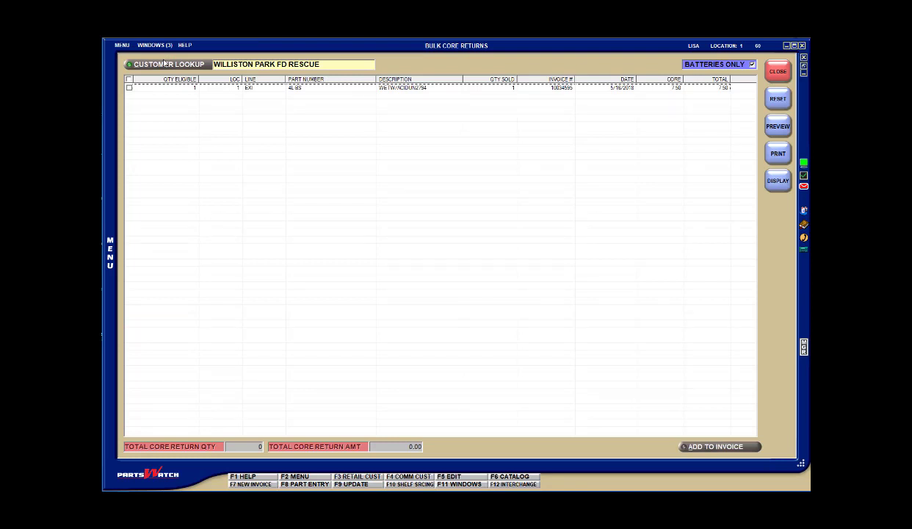
{"action": "left_click", "coordinate": [778, 126]}
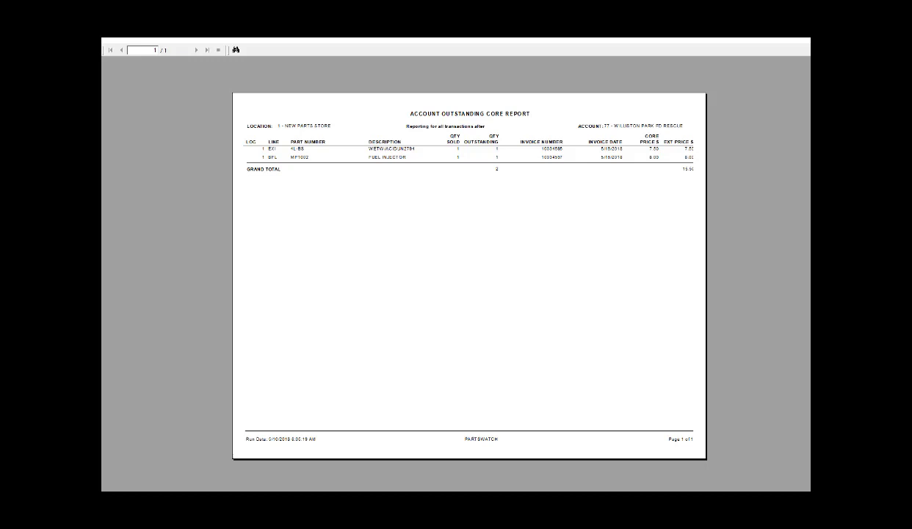
{"action": "key", "text": "Escape"}
Step: Turn off Batteries Only, add the MASTER CYLINDER core (part 2525) to an invoice and finalize that invoice
{"action": "left_click", "coordinate": [753, 64]}
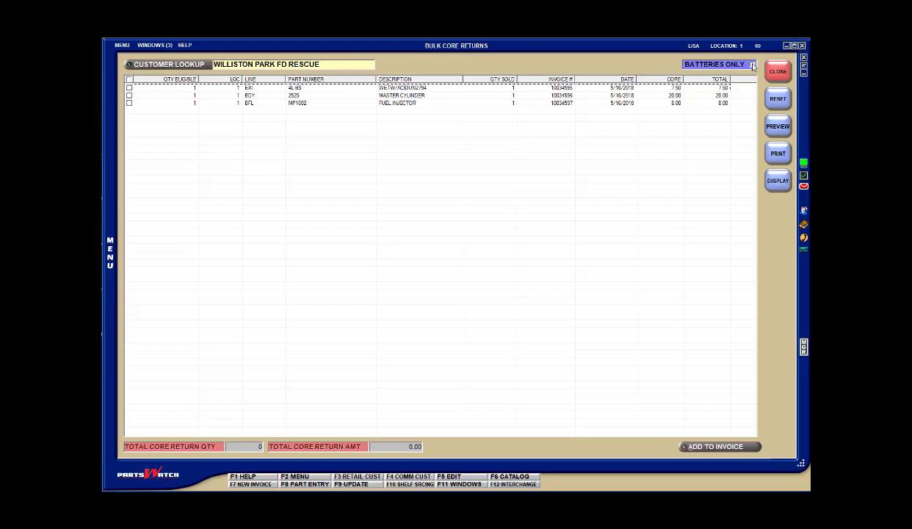
{"action": "left_click", "coordinate": [129, 95]}
{"action": "left_click", "coordinate": [708, 447]}
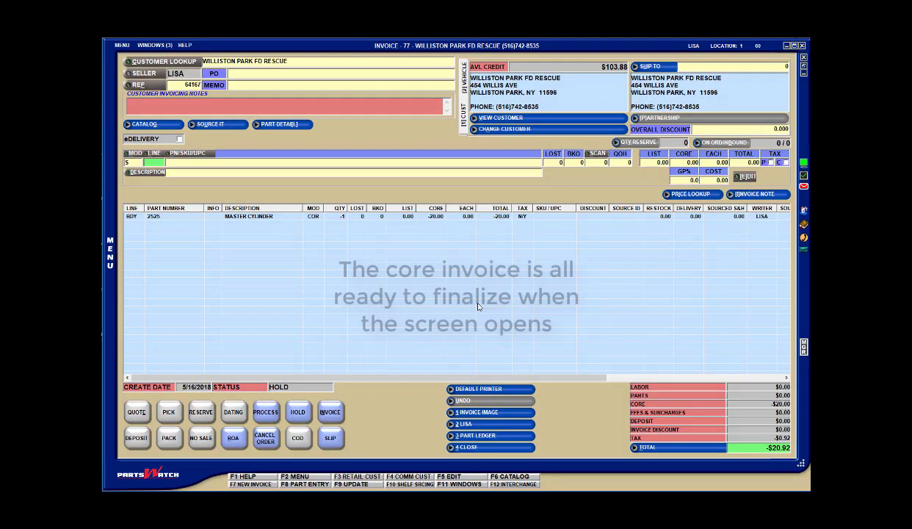
{"action": "left_click", "coordinate": [330, 411]}
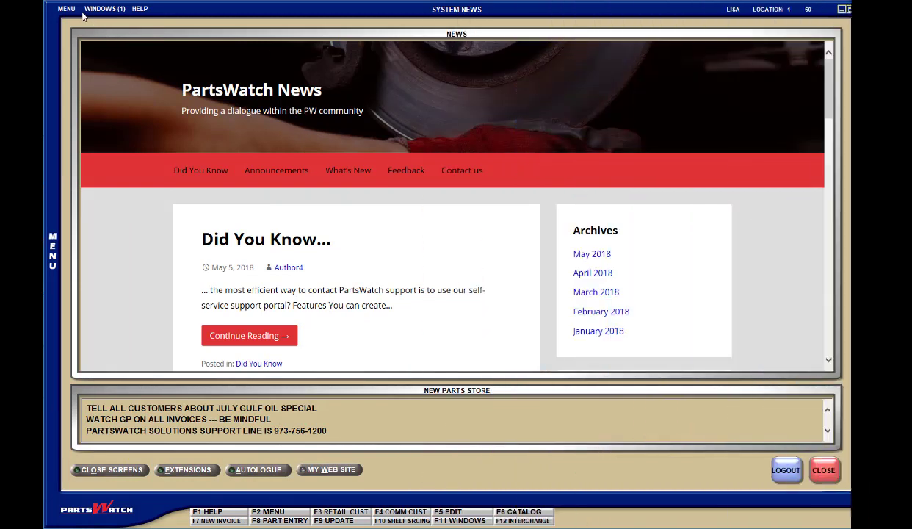
{"action": "left_click", "coordinate": [68, 11]}
{"action": "mouse_move", "coordinate": [125, 74]}
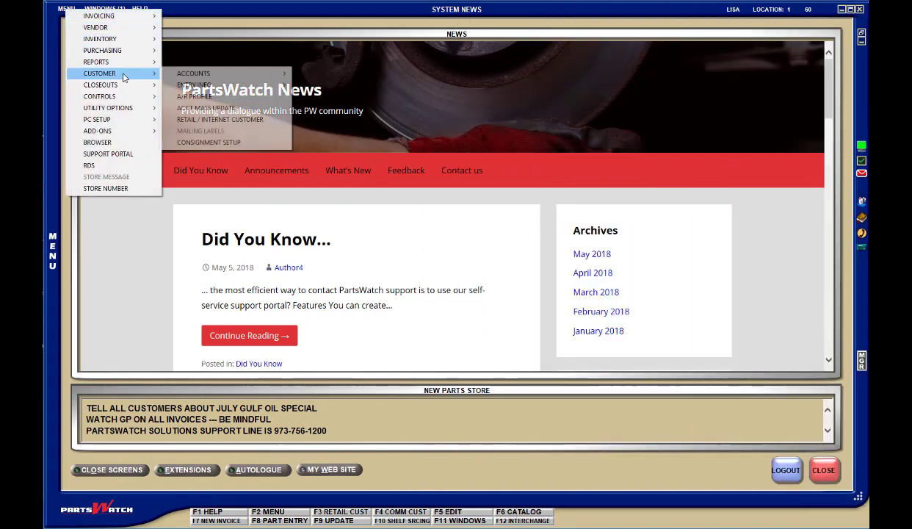
{"action": "mouse_move", "coordinate": [202, 76]}
{"action": "mouse_move", "coordinate": [338, 85]}
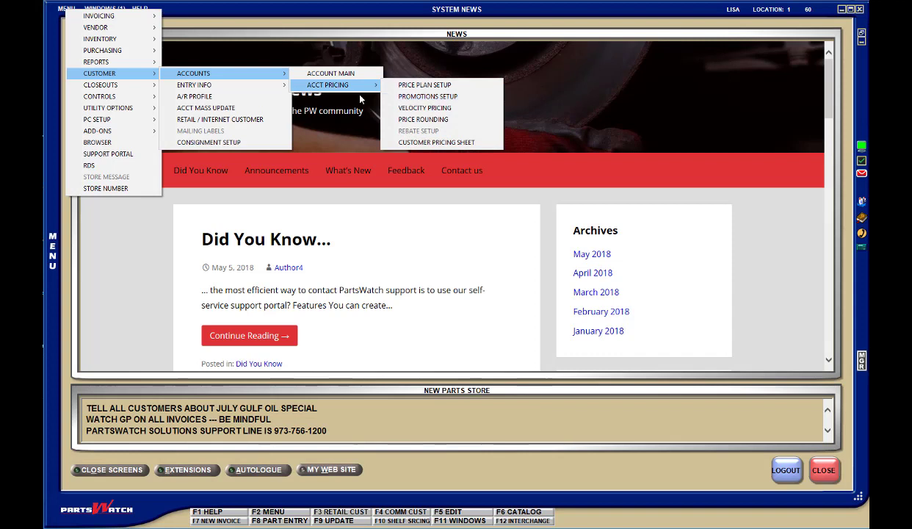
{"action": "mouse_move", "coordinate": [130, 18]}
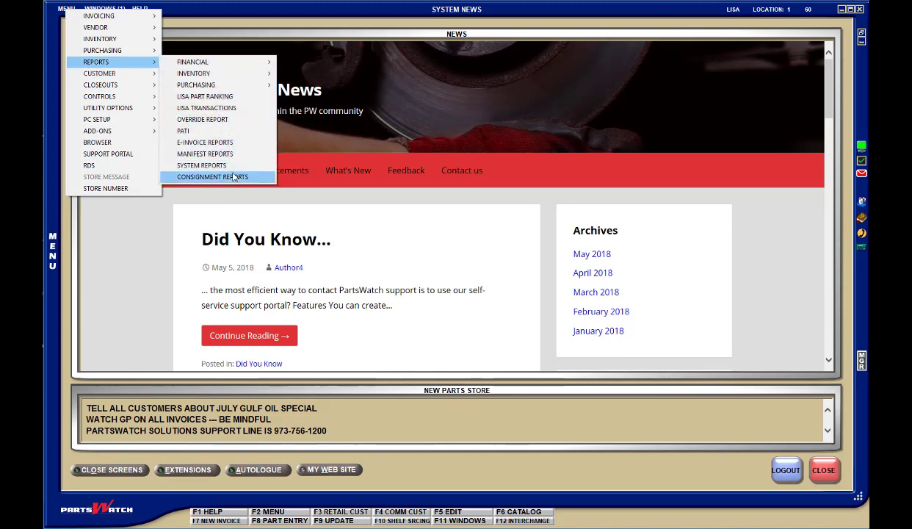
{"action": "left_click", "coordinate": [248, 207]}
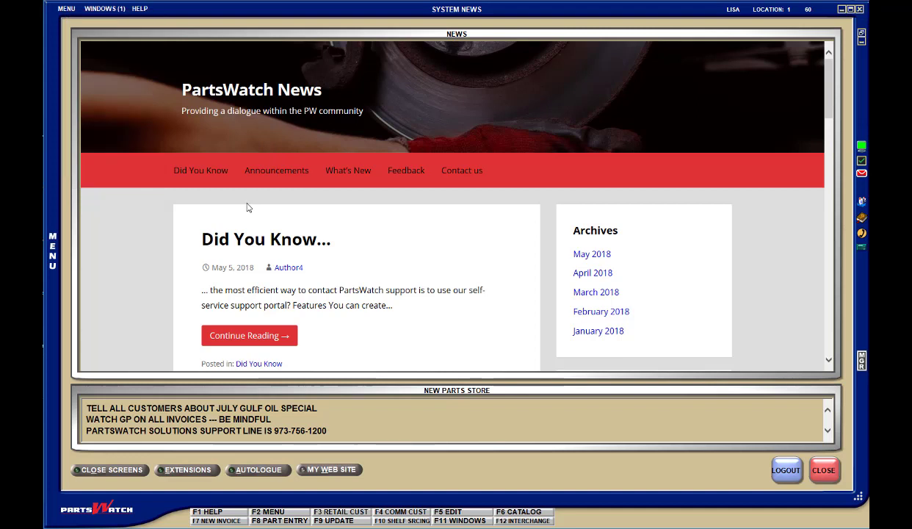